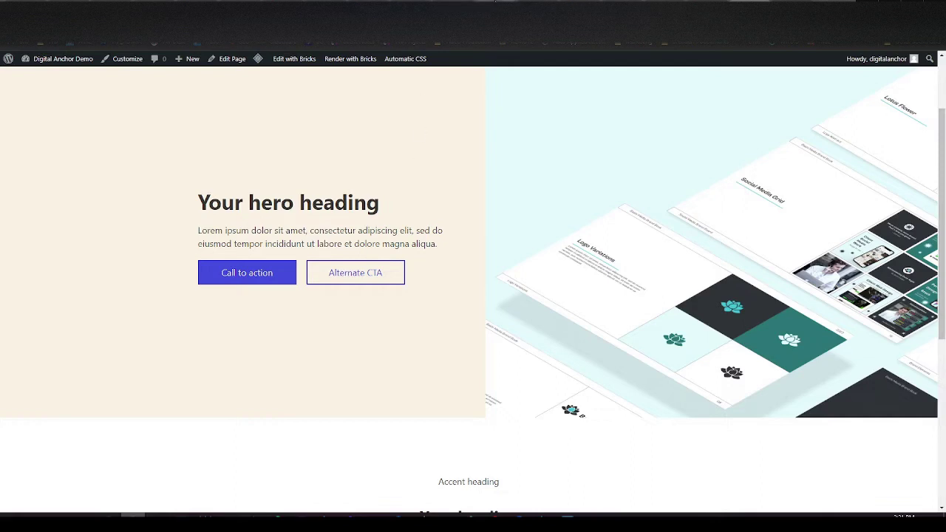
Switch to the Automatic.css website and review its introduction and the typography and color features.
click(505, 2)
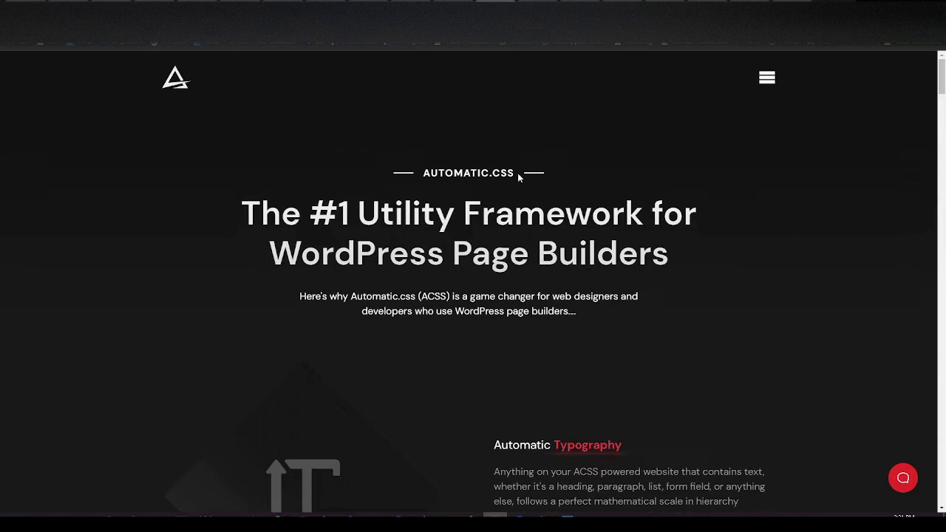
drag(516, 176, 422, 175)
click(501, 190)
scroll(602, 316, down, 1)
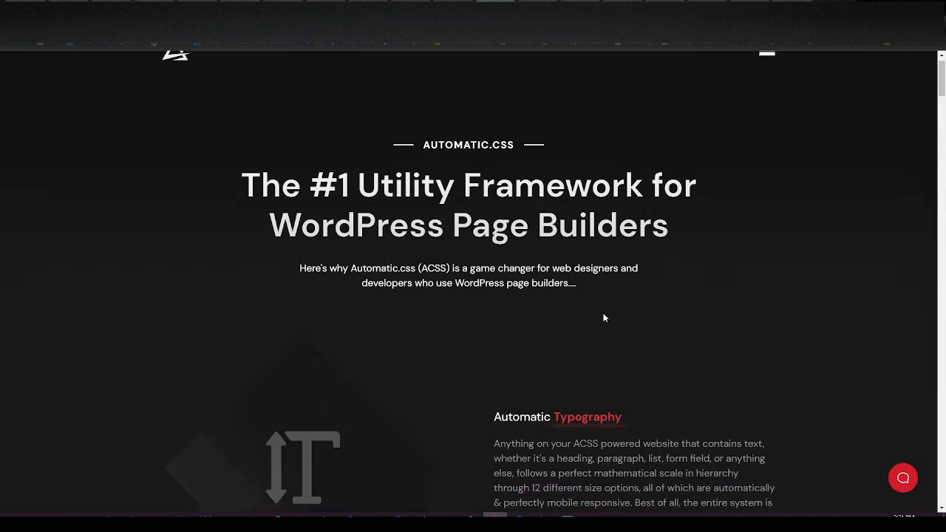
scroll(603, 318, down, 5)
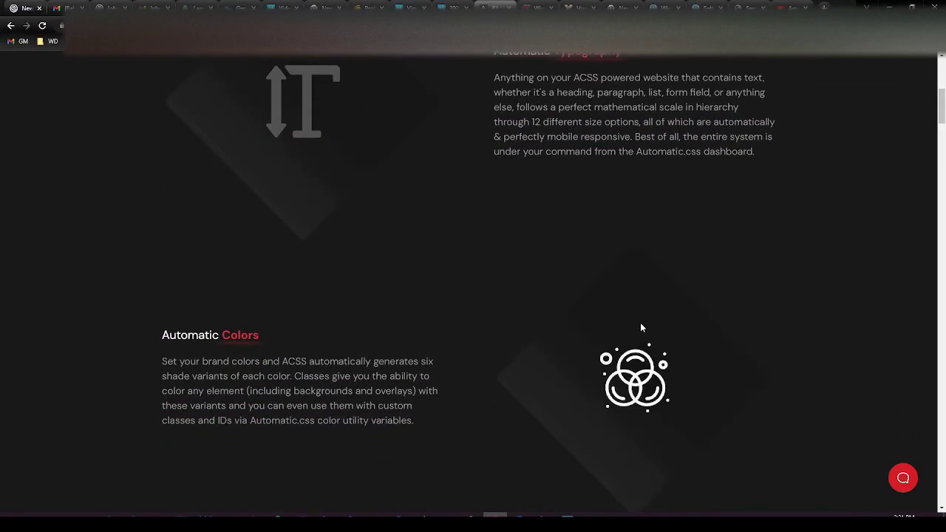
scroll(642, 327, down, 12)
scroll(526, 375, up, 17)
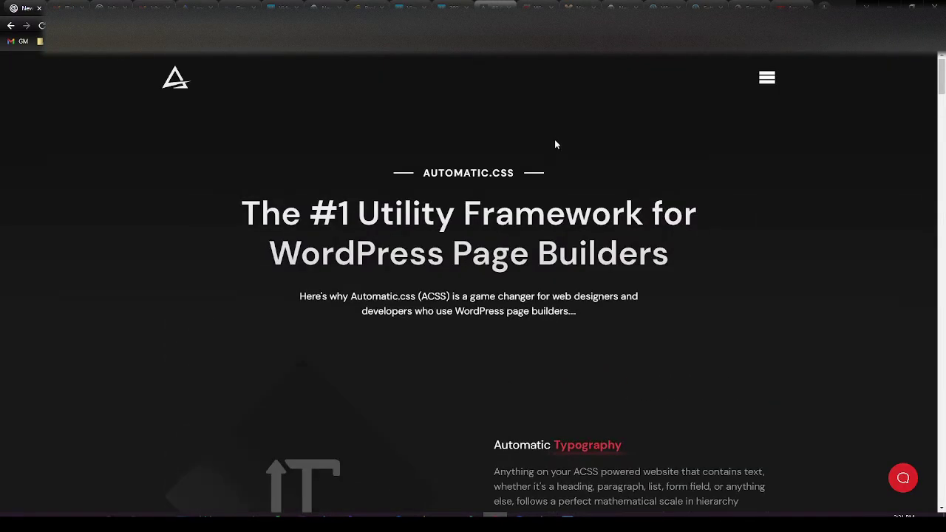
Switch to the Frames website and review its introduction, video section and Bricks Builder feature overview.
click(536, 6)
click(62, 160)
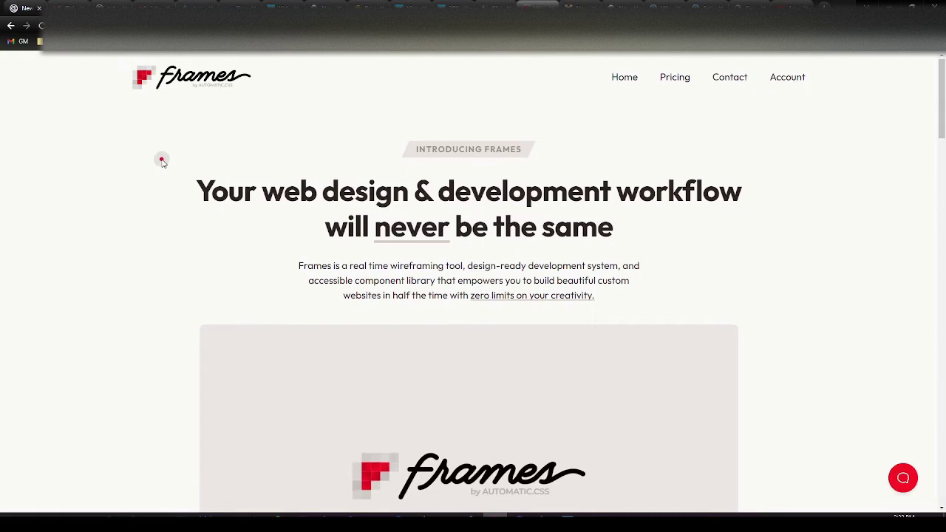
scroll(161, 161, down, 3)
scroll(162, 162, down, 1)
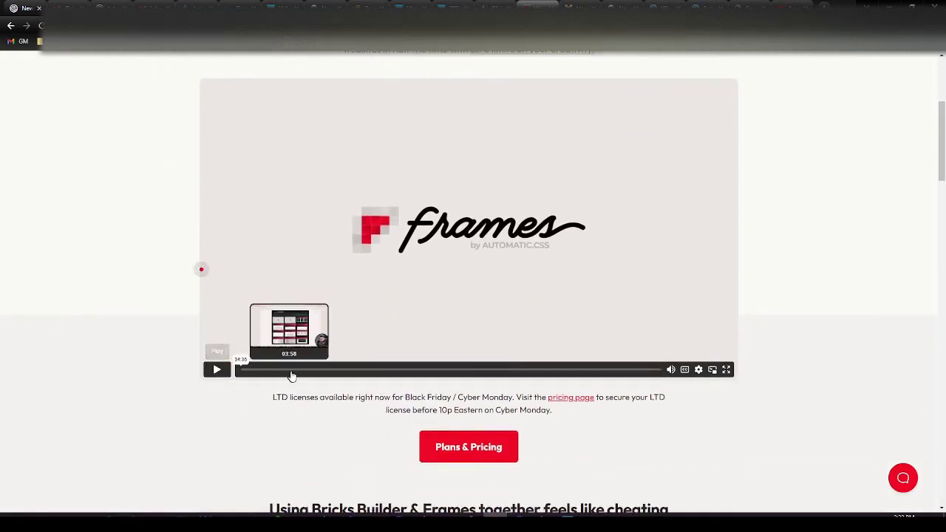
scroll(153, 277, up, 4)
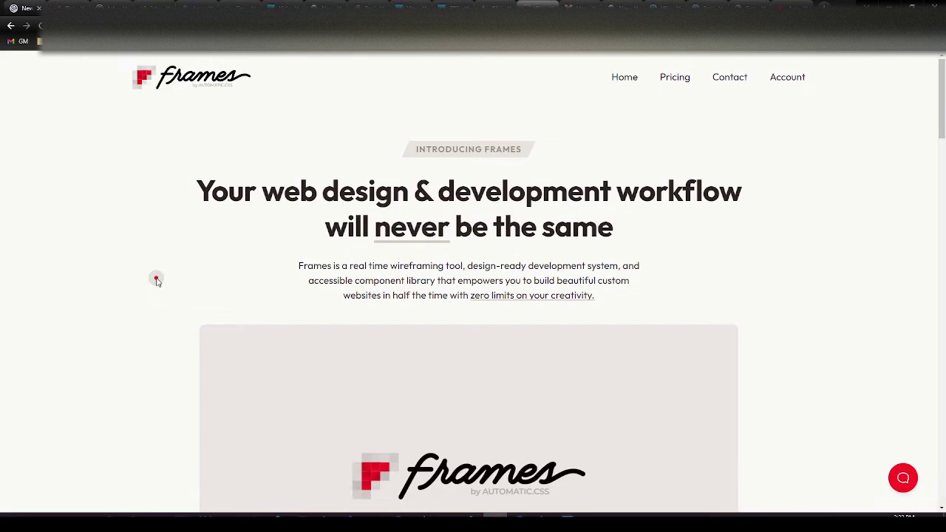
scroll(156, 280, down, 10)
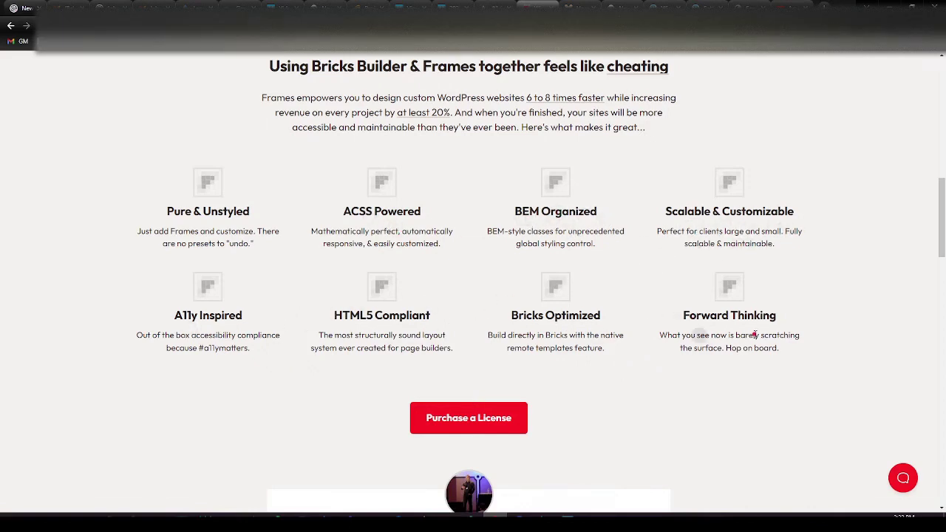
scroll(648, 319, up, 10)
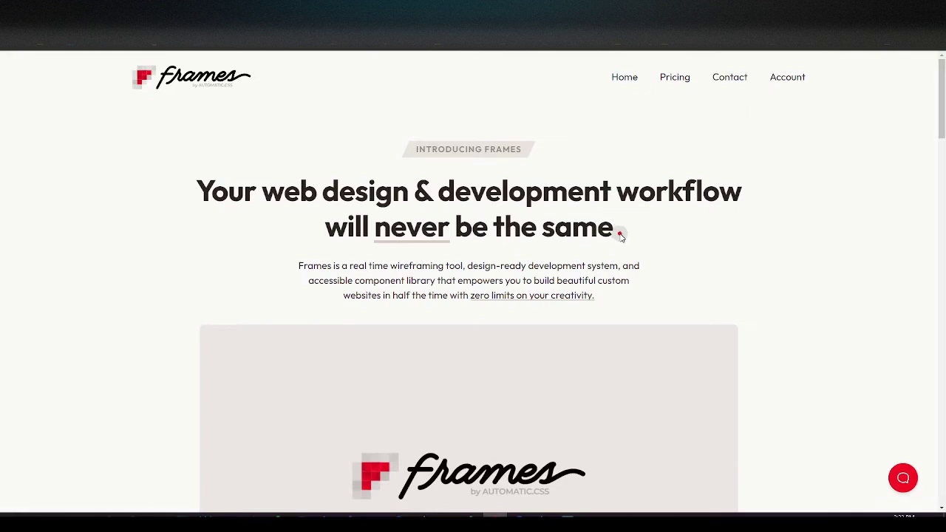
Switch to the Plaster plugin website and review its class preview, keyboard navigation and interactive ACSS cheat sheet features.
click(653, 11)
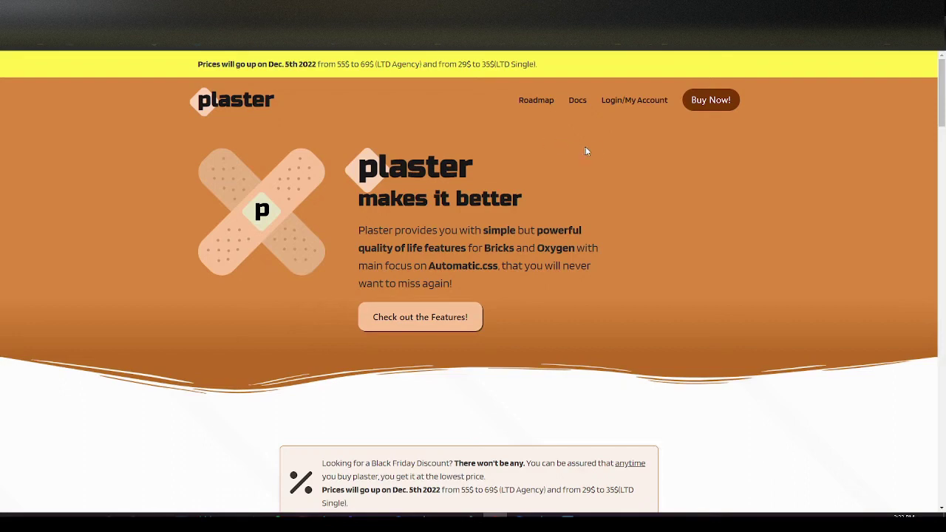
scroll(598, 153, down, 6)
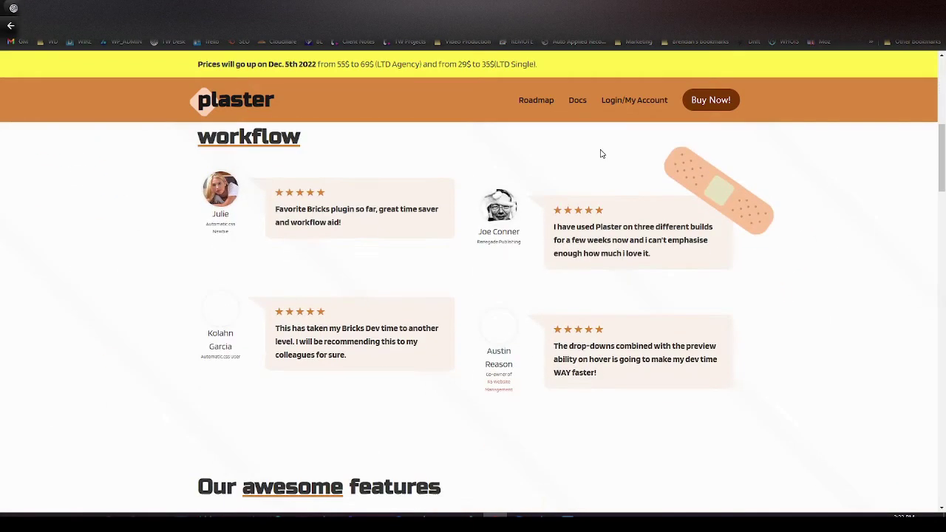
scroll(600, 153, down, 5)
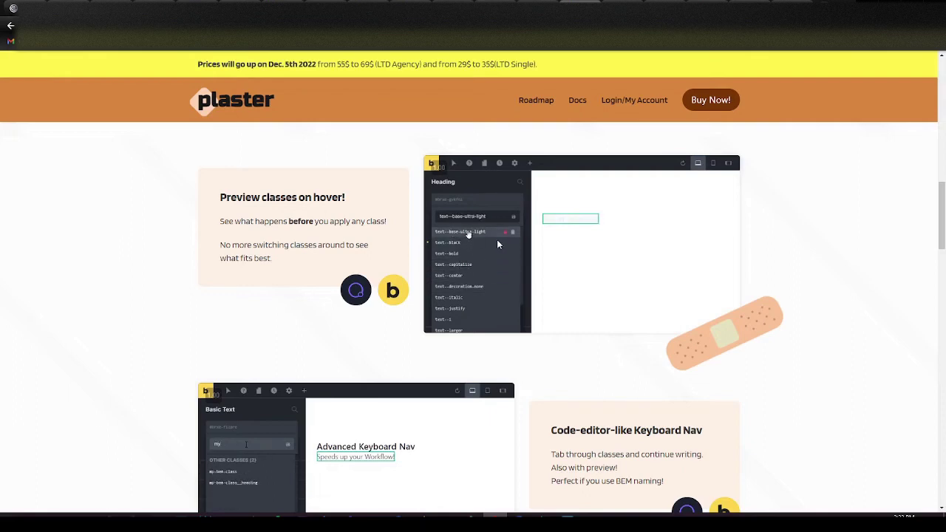
scroll(138, 263, down, 2)
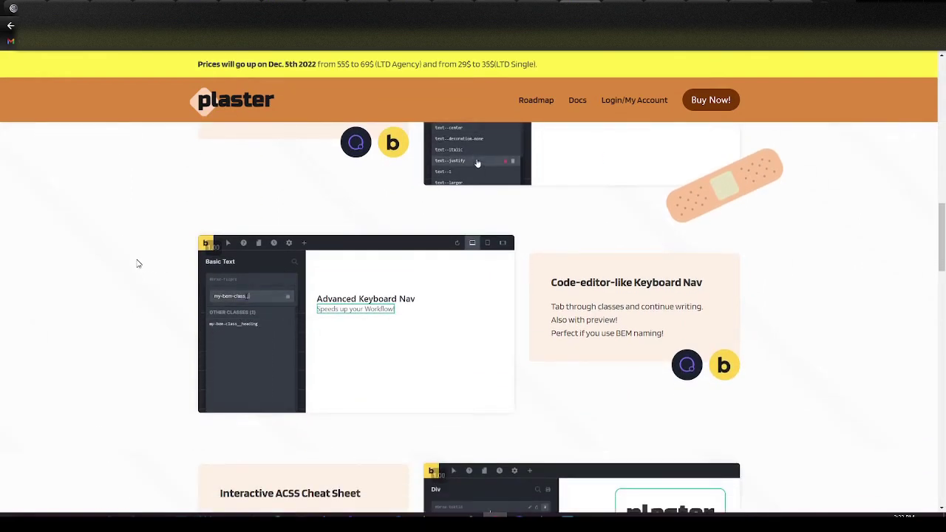
scroll(137, 263, down, 1)
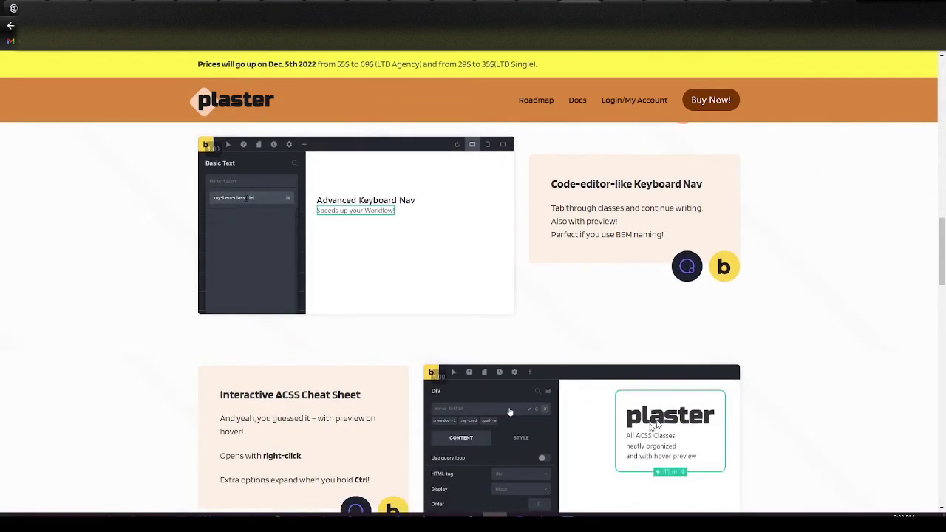
scroll(845, 362, down, 2)
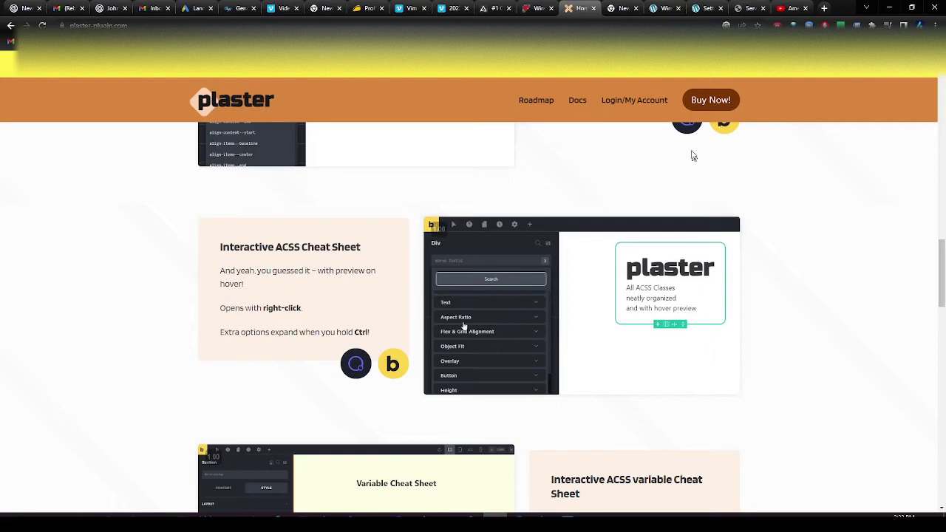
Open the blank wireframe page in the Bricks editor, dismiss the autosave notice and bring up the remote templates library.
click(666, 8)
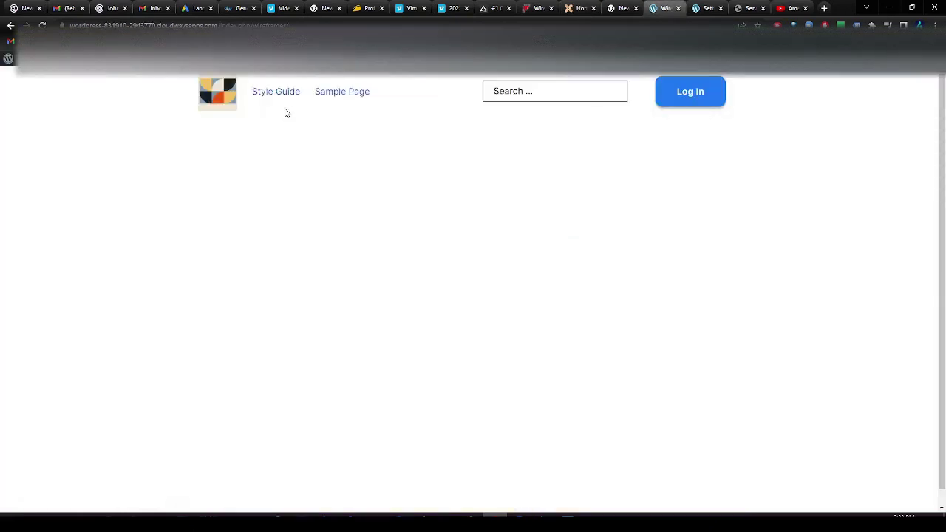
click(348, 72)
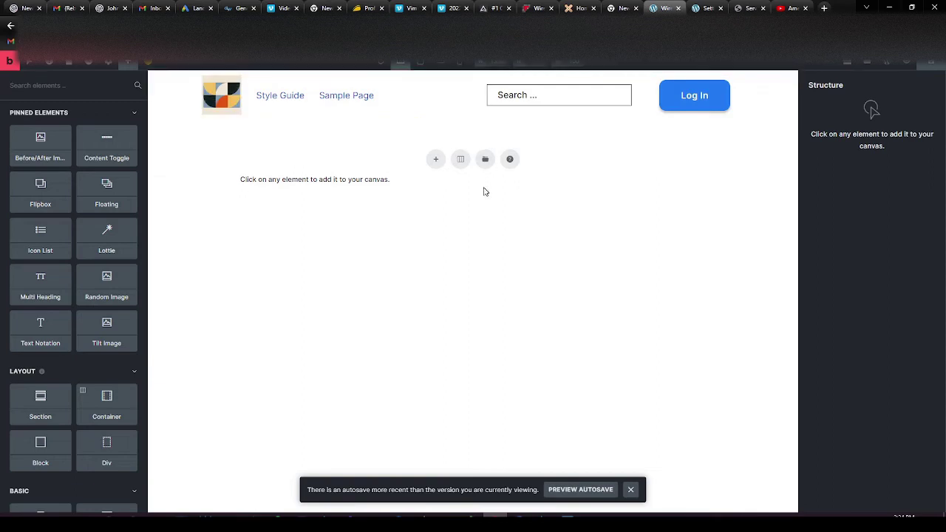
click(630, 489)
click(485, 158)
click(312, 105)
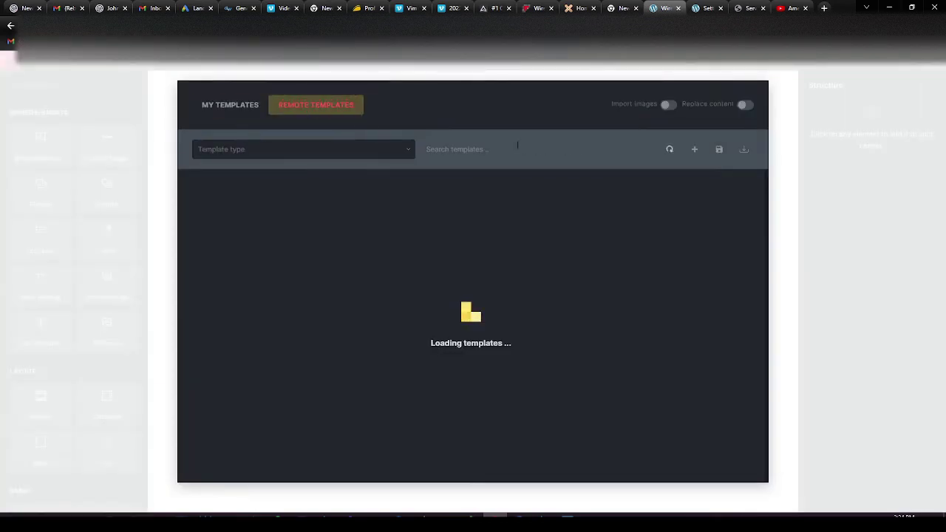
Filter the remote templates to the Hero Sections bundle and insert the Hero Foxtrot template into the page.
click(265, 148)
scroll(238, 249, down, 3)
scroll(240, 253, down, 5)
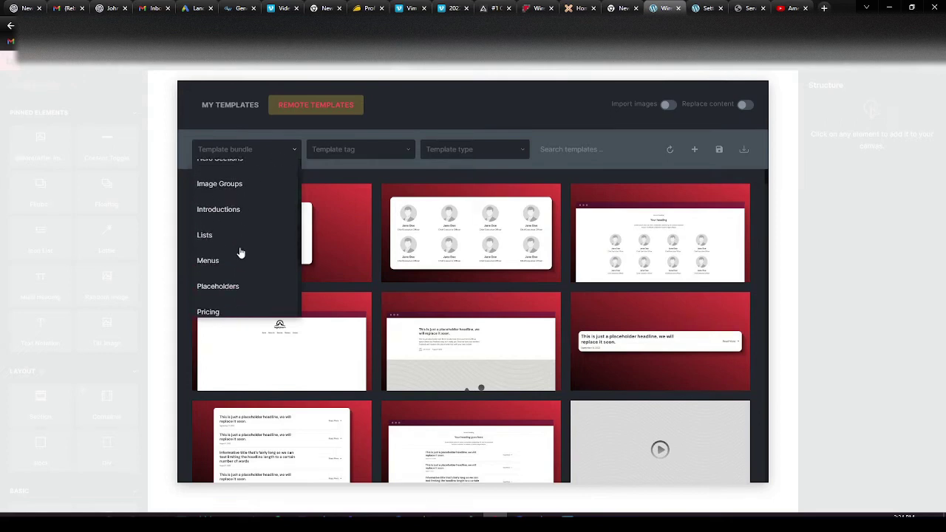
scroll(240, 253, up, 6)
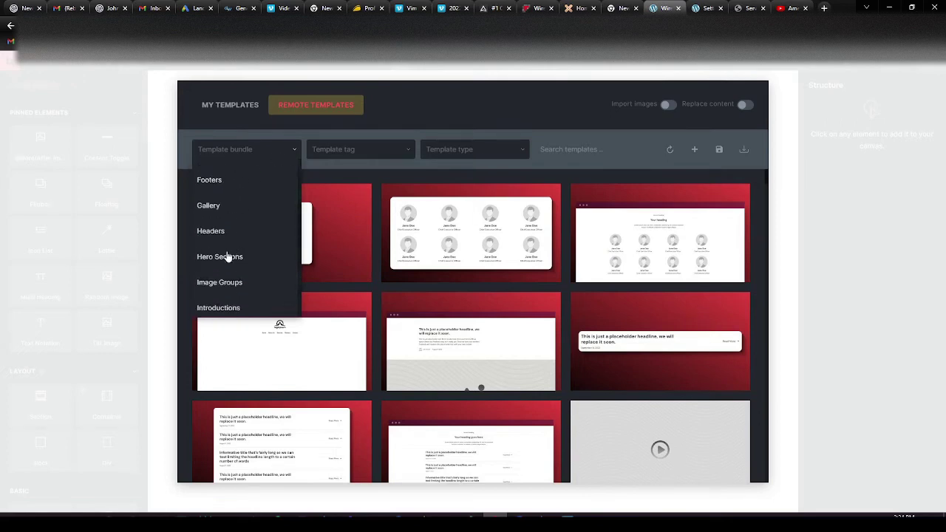
click(226, 255)
scroll(376, 243, down, 3)
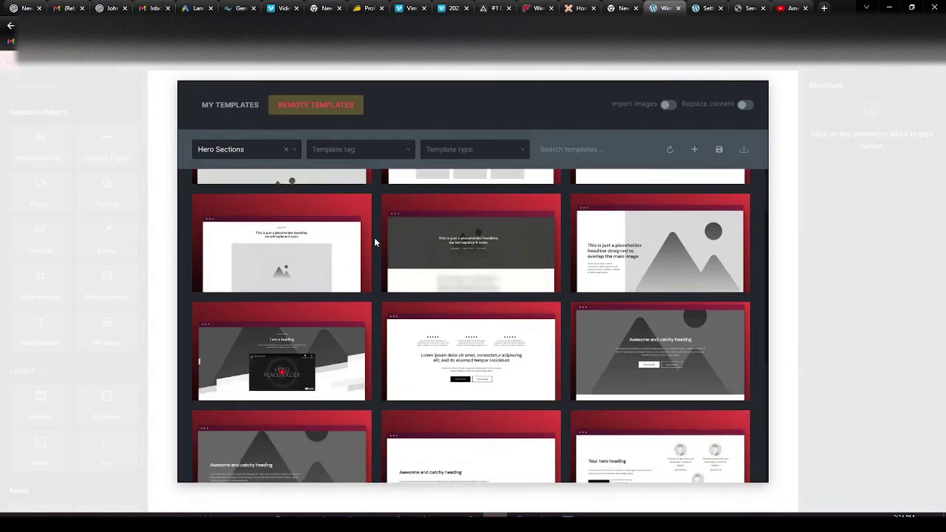
click(471, 319)
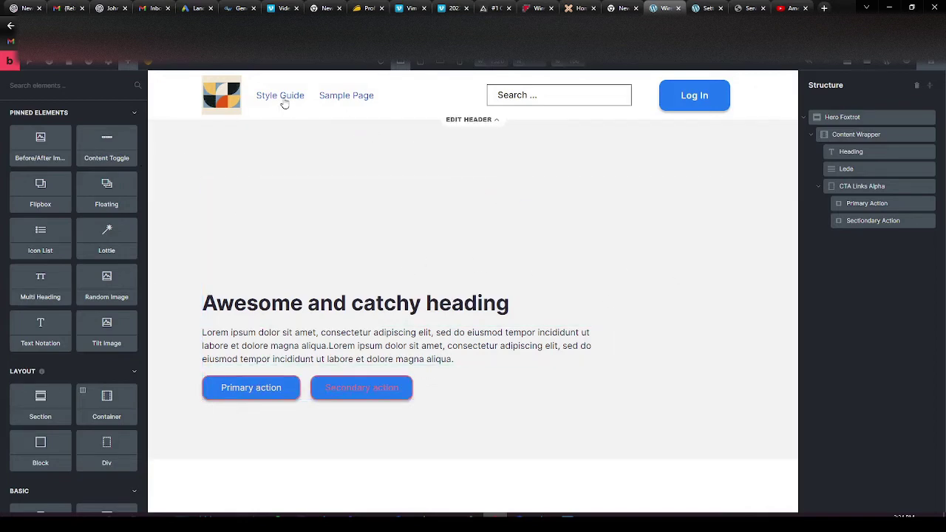
Inspect the hero's content wrapper, heading, lede, CTA links container and both action buttons in the page structure.
click(858, 137)
click(857, 151)
click(851, 169)
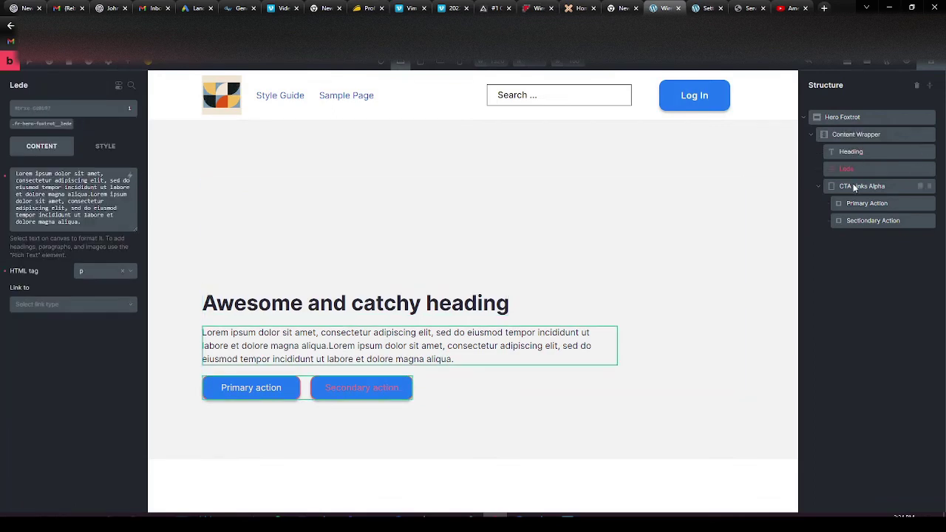
click(852, 185)
click(854, 201)
click(861, 220)
click(860, 201)
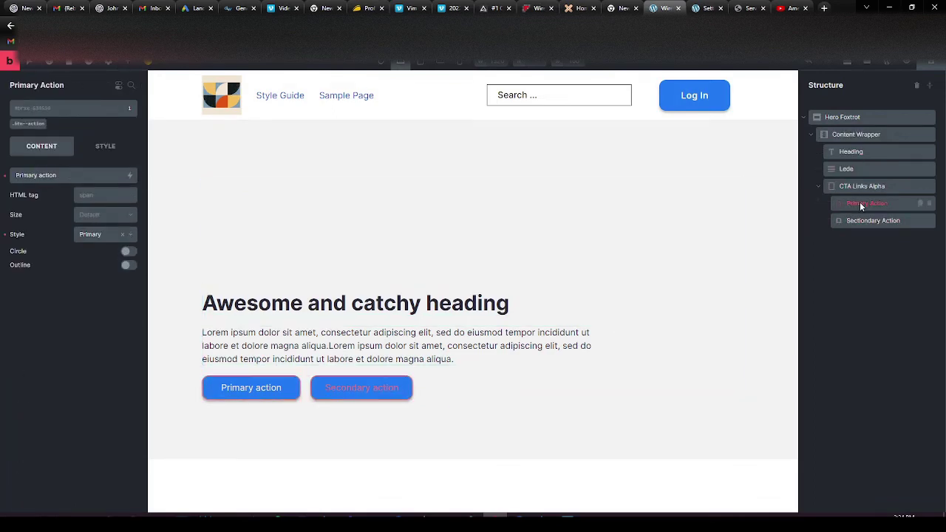
click(865, 220)
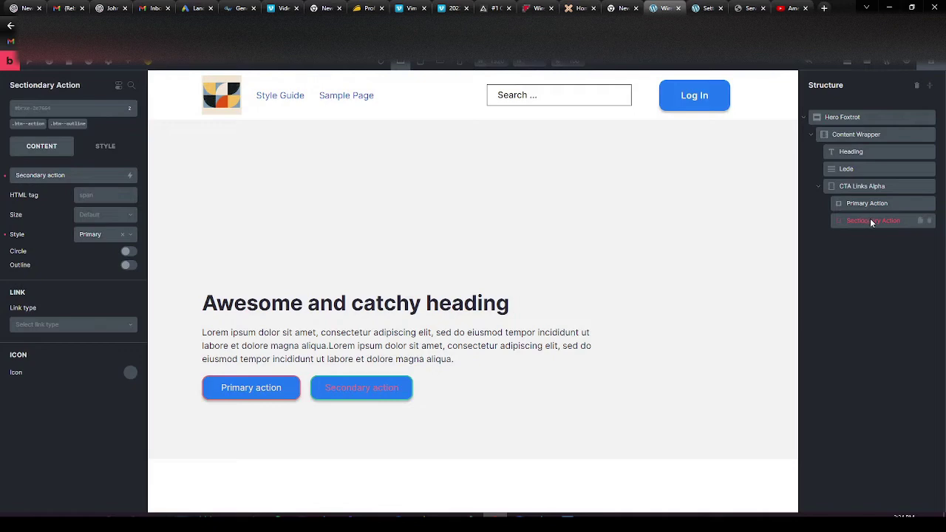
Revisit the Frames website briefly, then examine the HTML tags and BEM classes of the Hero Foxtrot elements in Bricks.
click(535, 7)
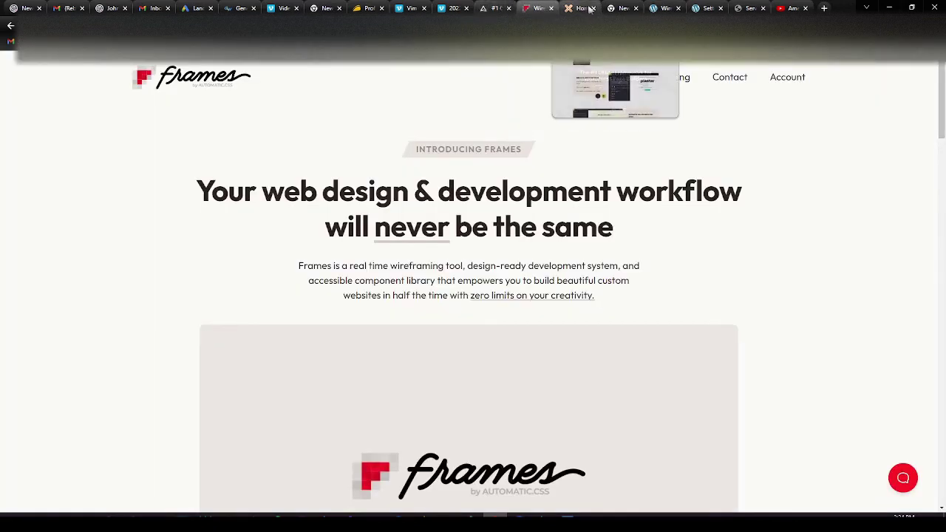
click(665, 6)
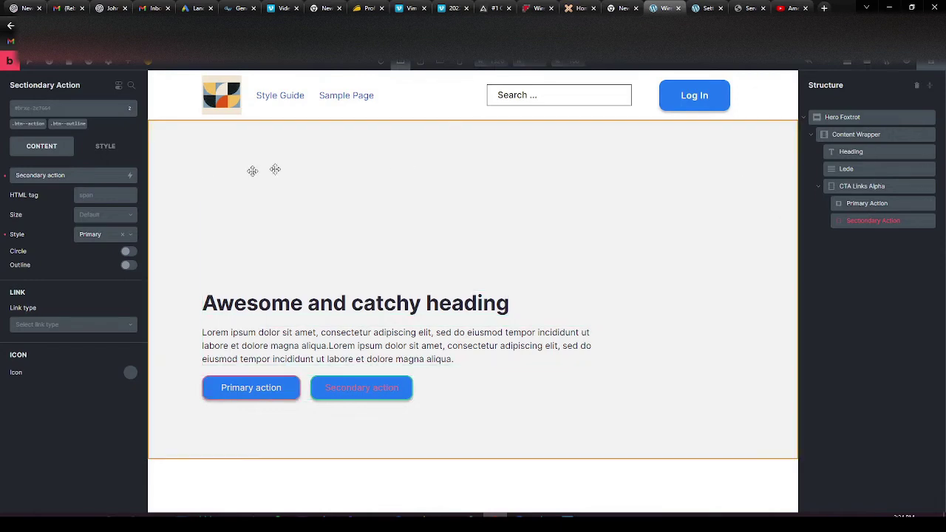
click(860, 149)
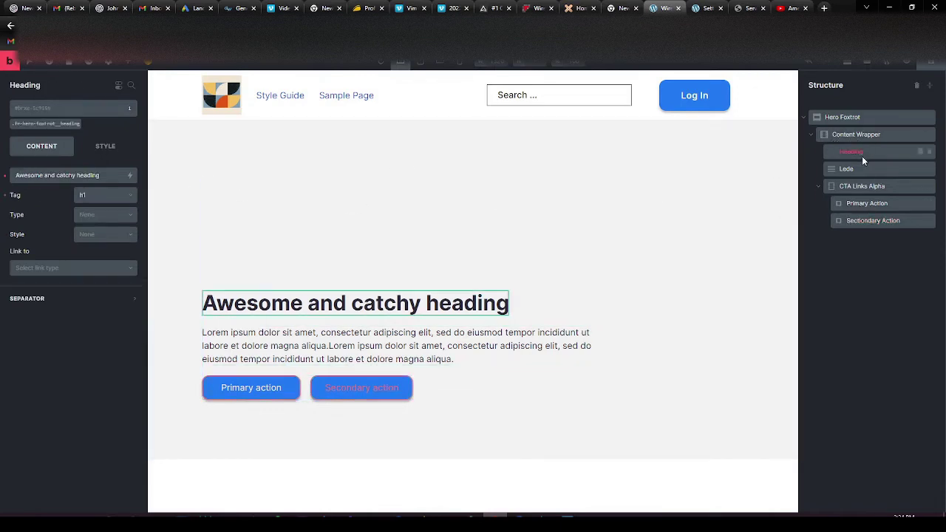
click(857, 169)
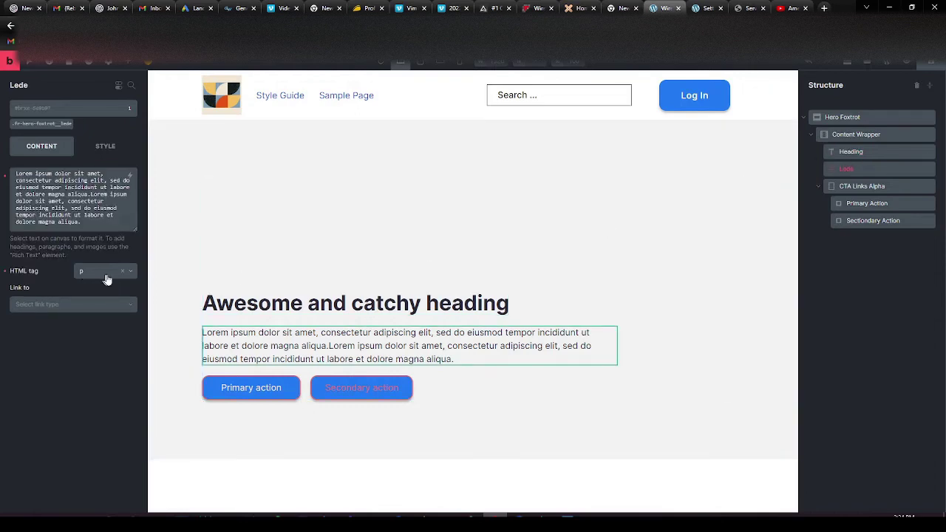
click(862, 204)
click(872, 221)
click(872, 186)
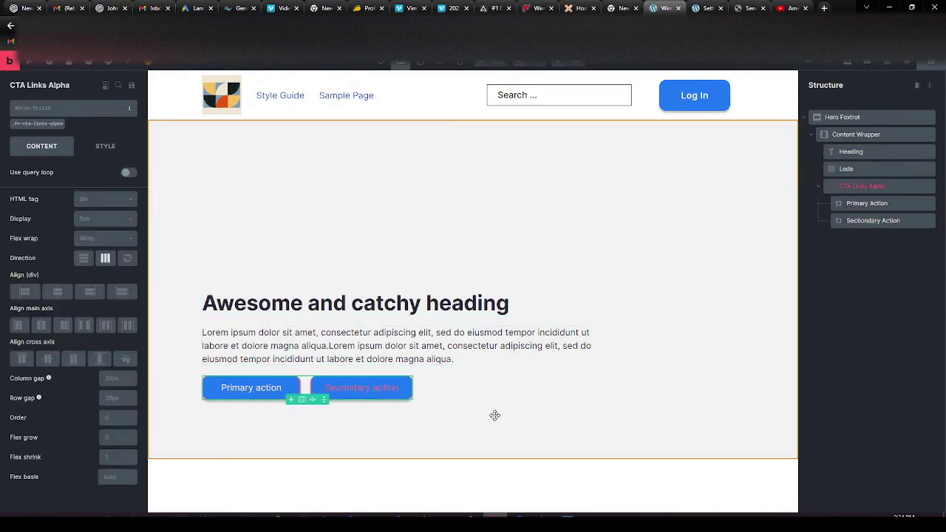
click(574, 369)
click(34, 128)
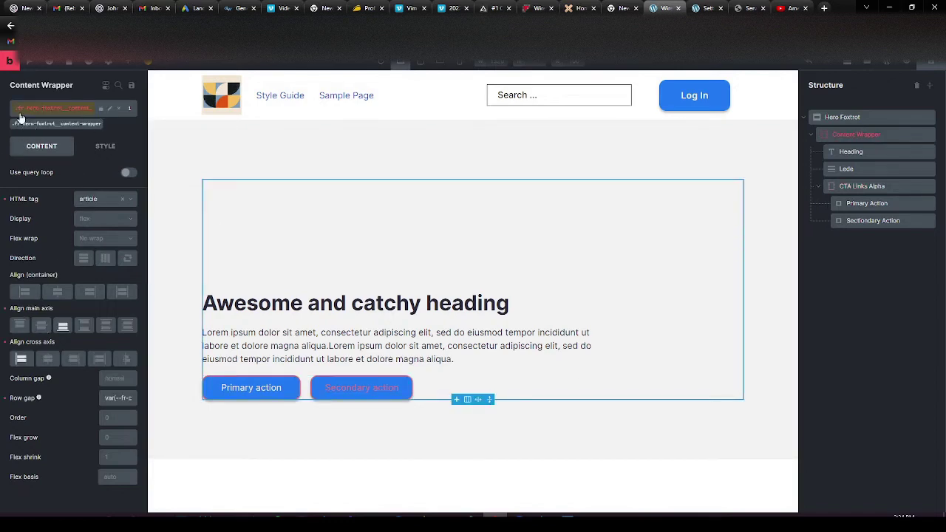
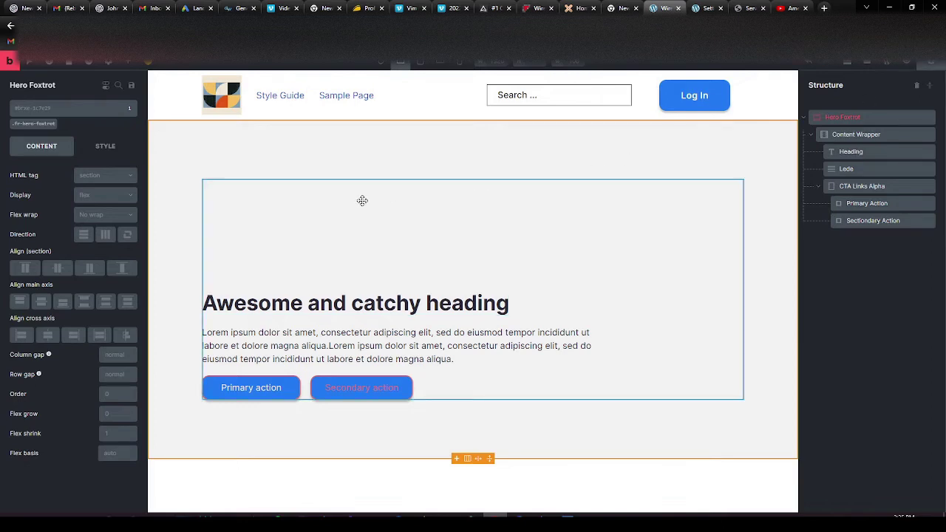
Switch to the demo services page, review its sections and open it in the Bricks editor.
click(750, 7)
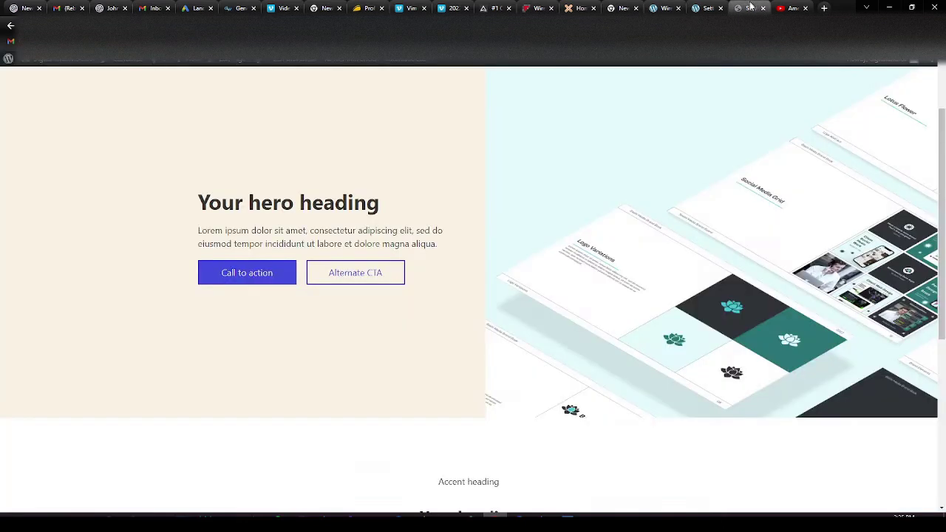
scroll(285, 306, down, 4)
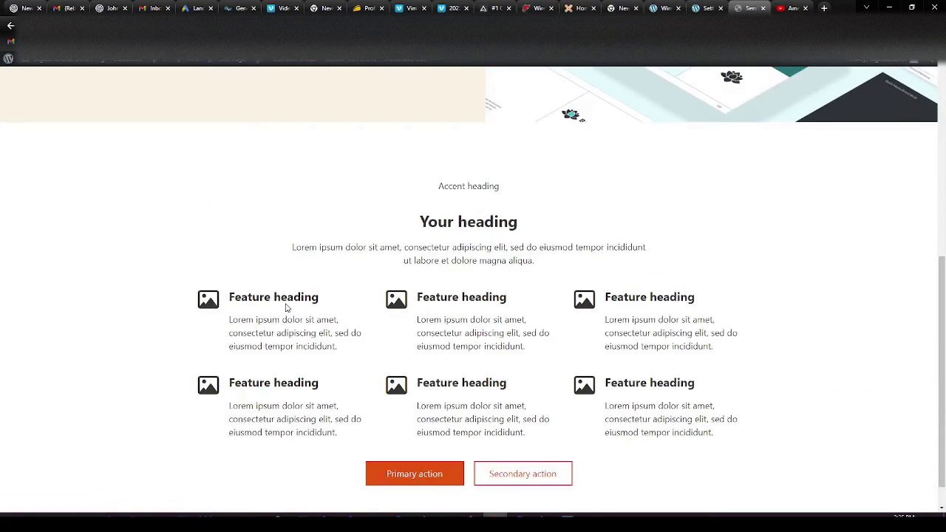
mouse_move(290, 65)
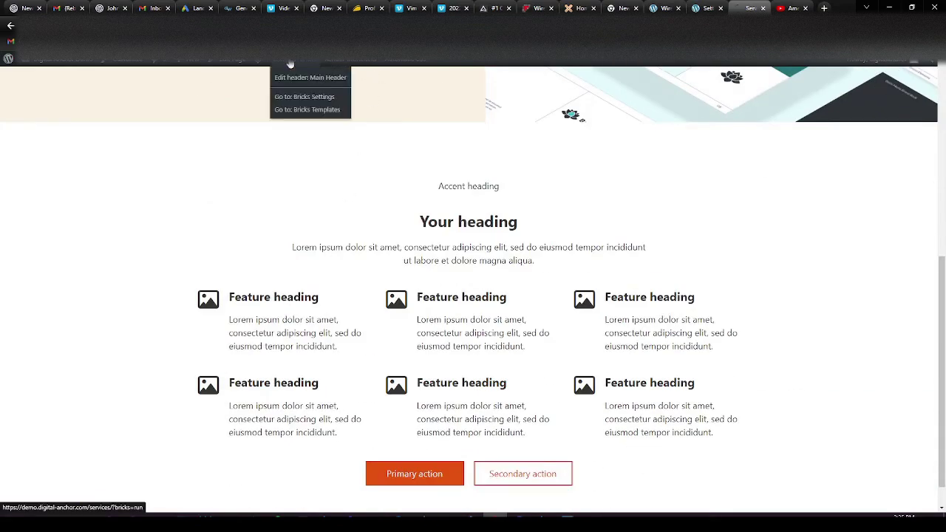
click(290, 64)
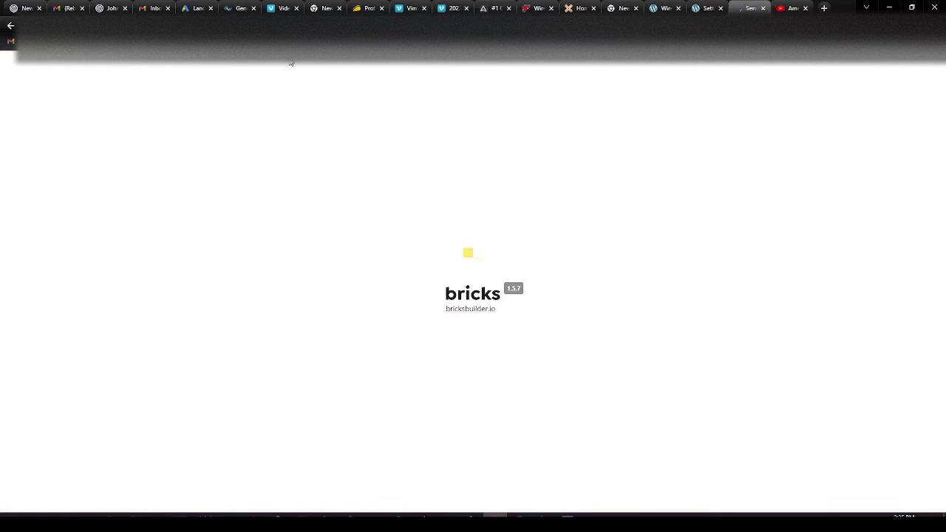
scroll(473, 185, down, 6)
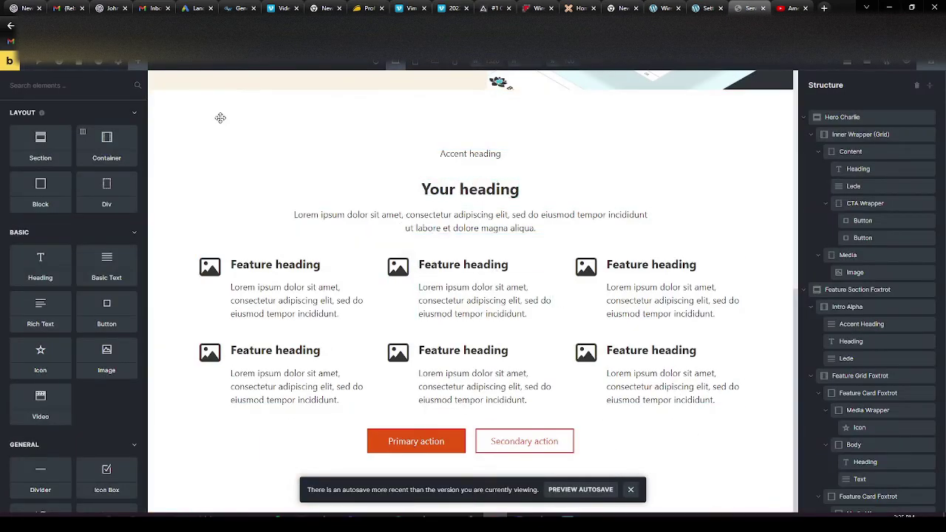
Inspect the utility class list for Feature Section Foxtrot and compare it with the Hero Foxtrot class options on the wireframe page.
click(219, 116)
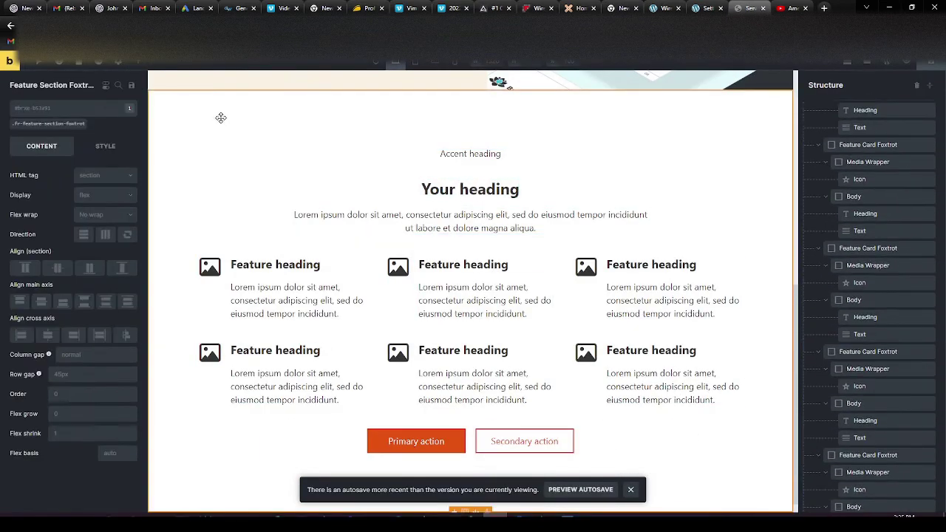
click(58, 113)
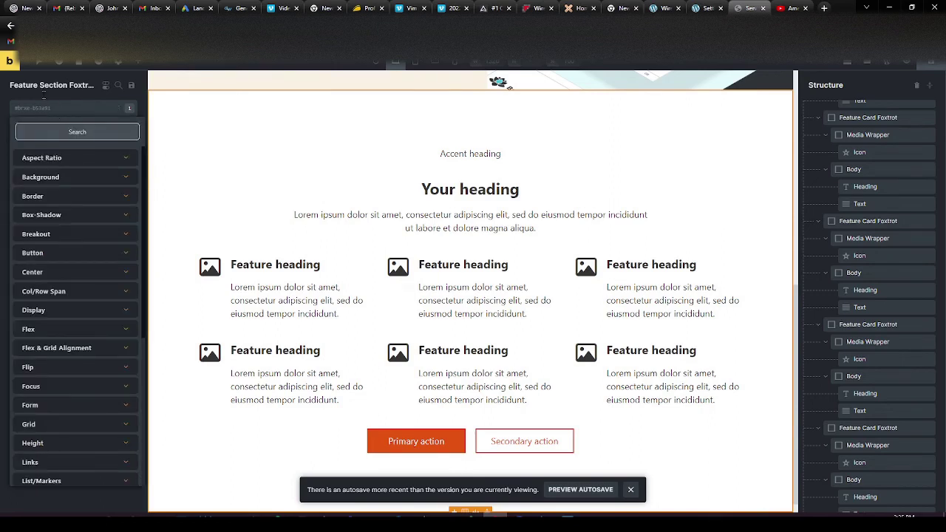
click(11, 97)
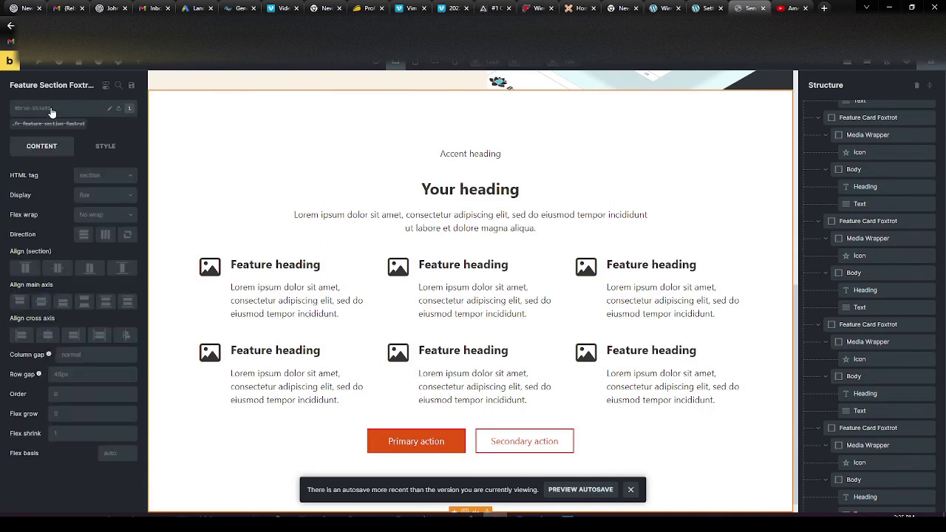
click(51, 112)
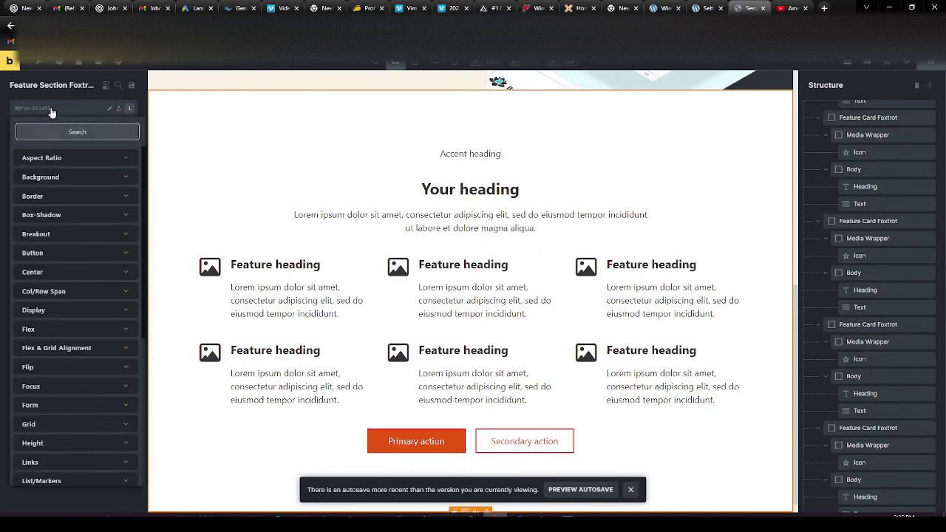
click(13, 94)
click(665, 8)
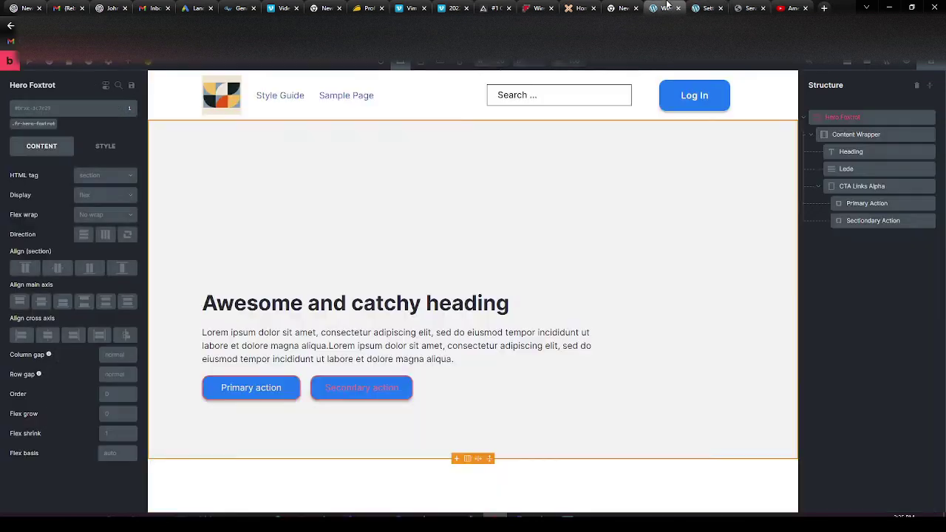
right_click(55, 113)
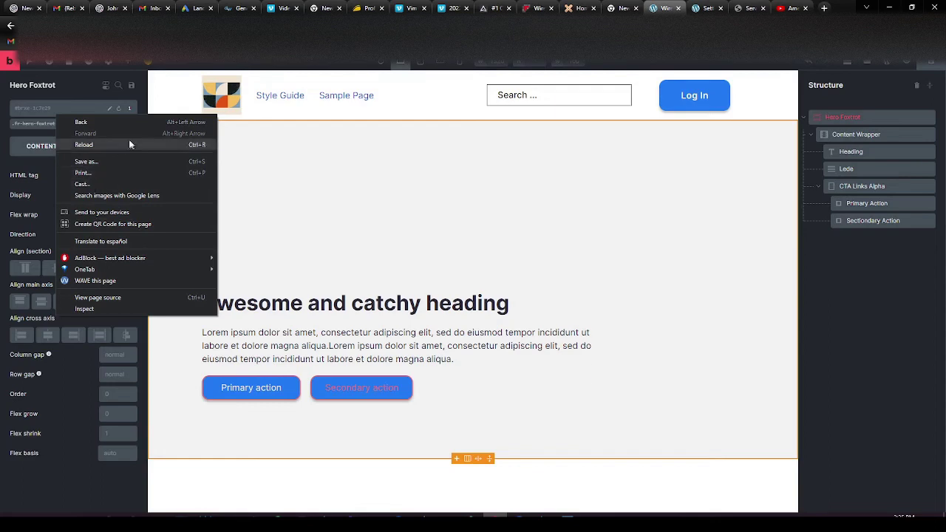
click(748, 8)
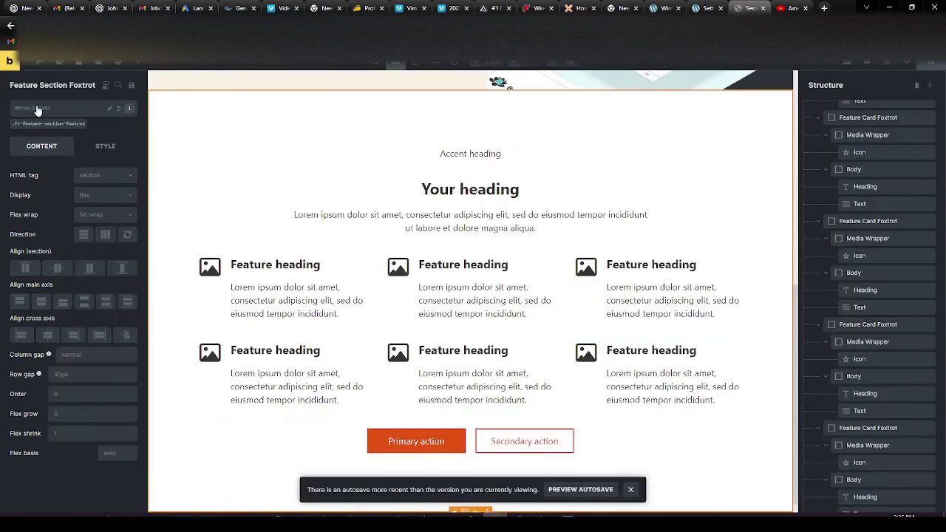
Preview primary, secondary, transparent and accent background classes on Feature Section Foxtrot and browse the remaining utility categories.
click(37, 110)
click(65, 179)
click(68, 205)
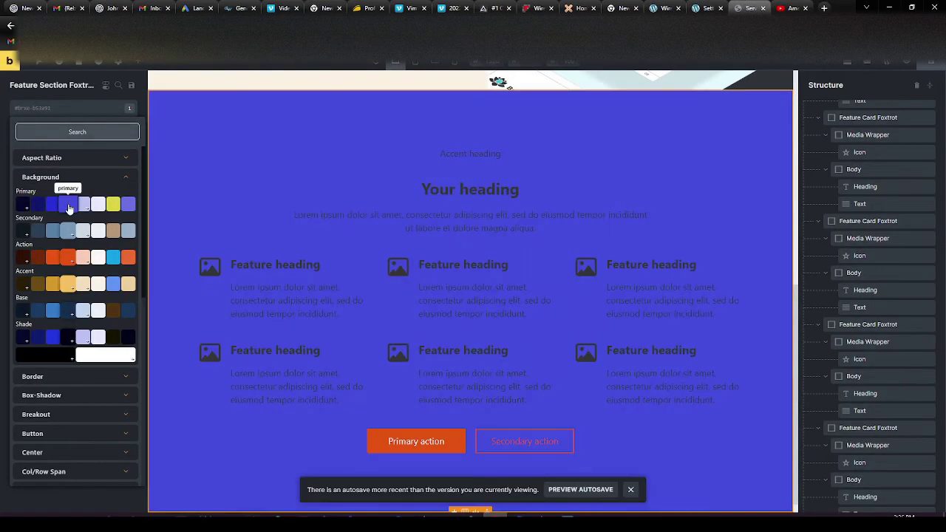
click(68, 231)
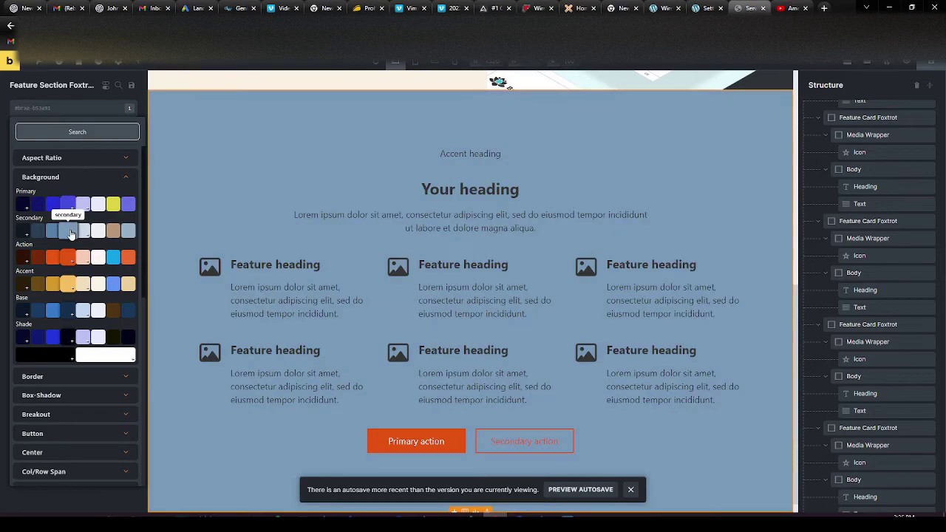
click(71, 234)
click(69, 205)
mouse_move(71, 212)
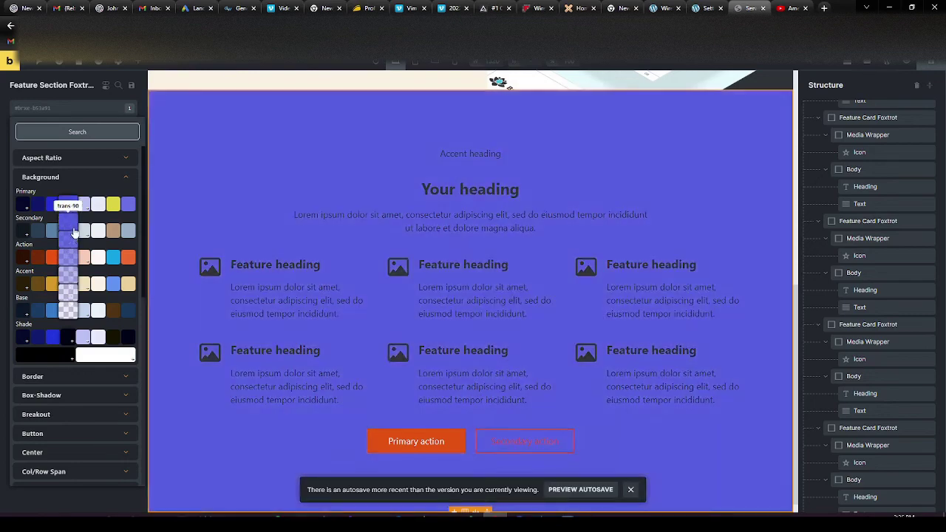
mouse_move(83, 257)
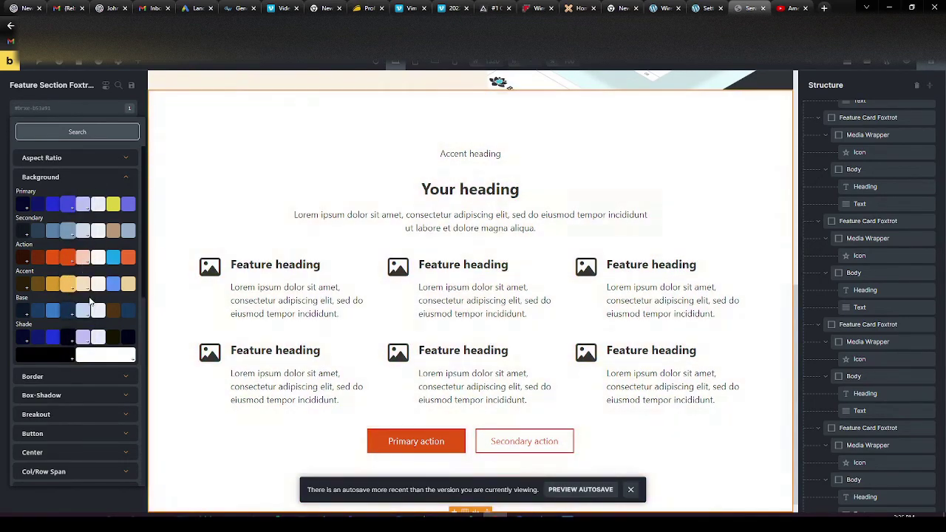
mouse_move(82, 311)
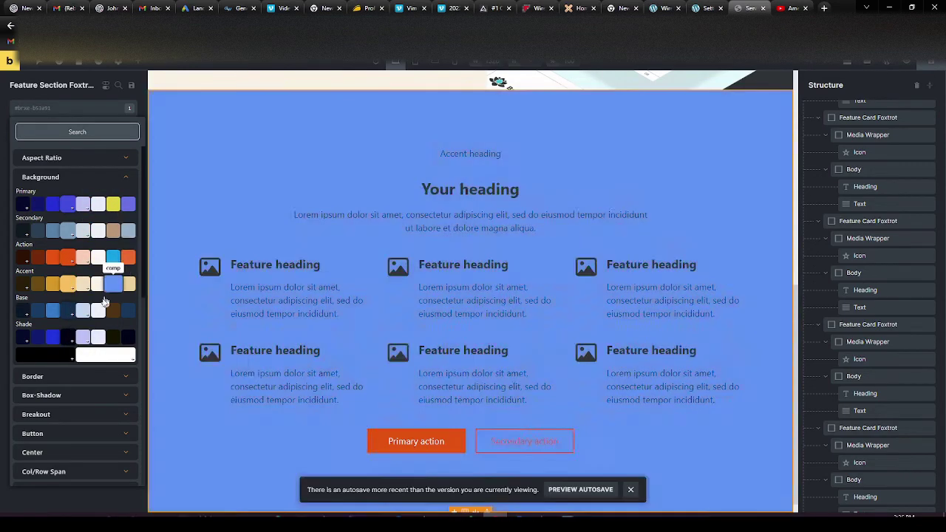
scroll(77, 384, down, 3)
scroll(65, 347, down, 4)
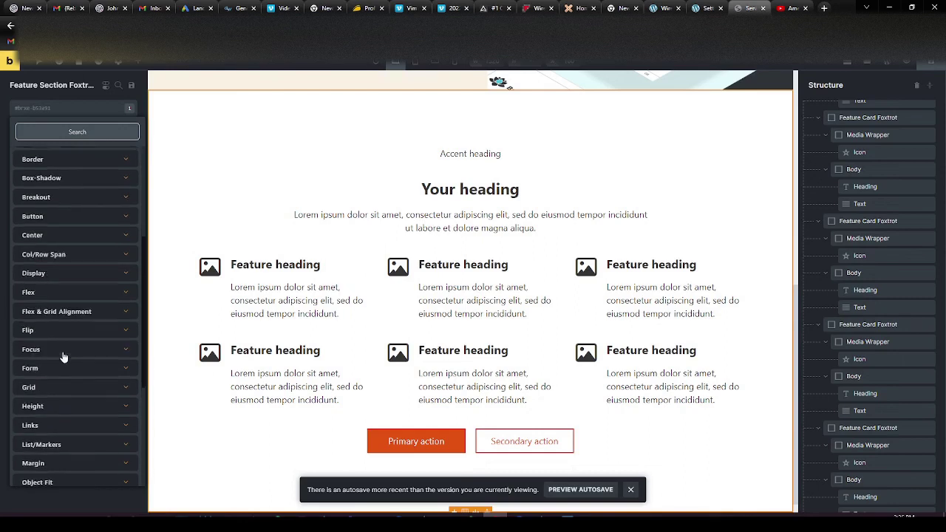
Apply the bg--primary-trans-20 background class to the Intro Alpha container in the feature section.
click(465, 189)
click(263, 174)
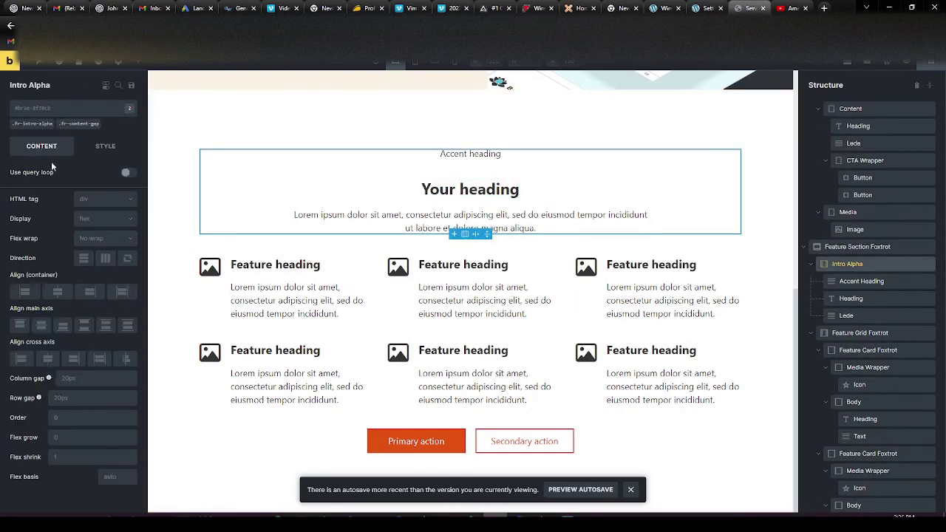
click(59, 112)
click(46, 113)
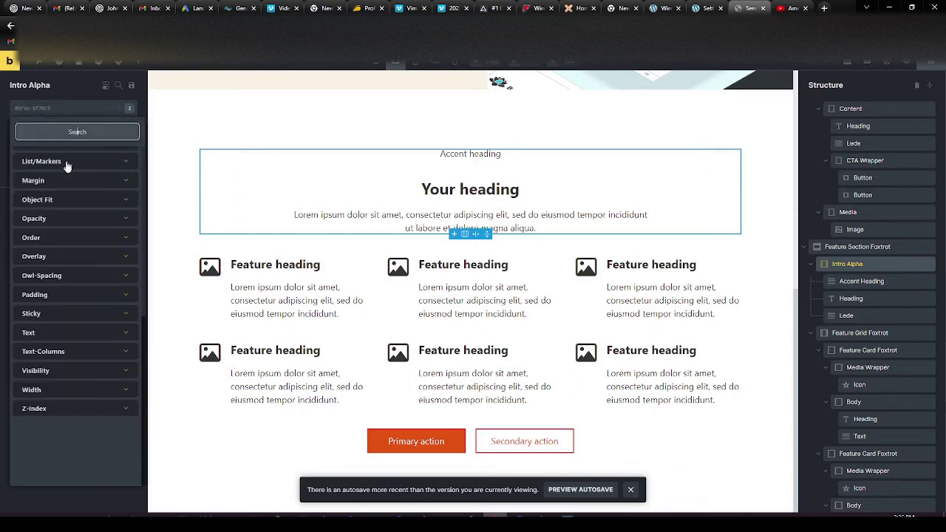
scroll(40, 177, up, 5)
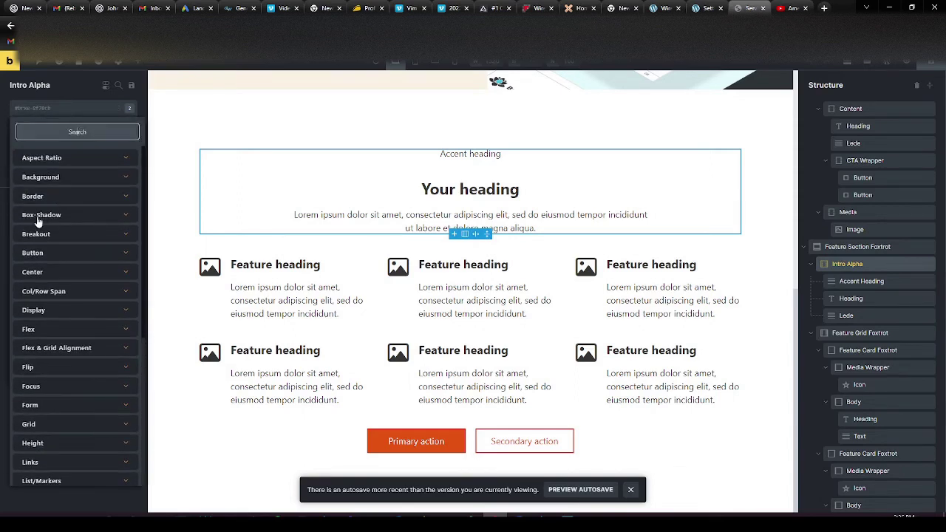
click(40, 178)
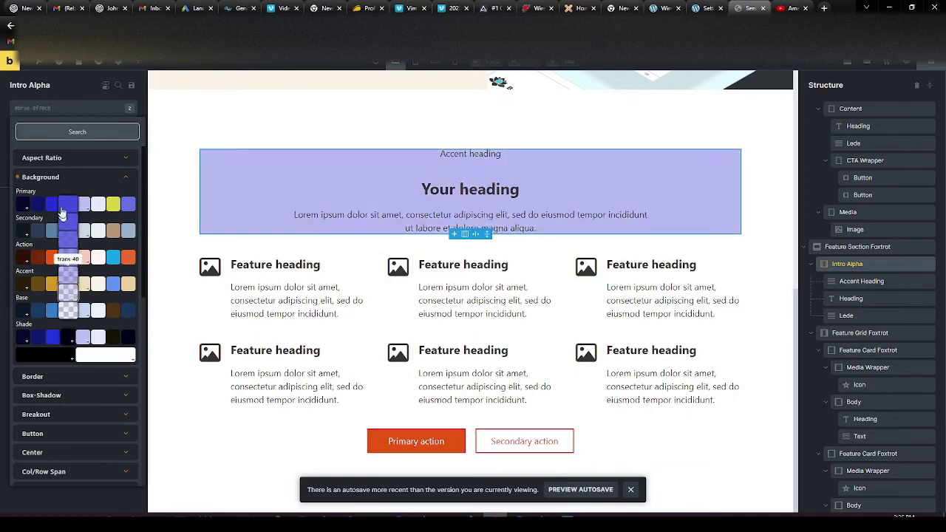
click(71, 294)
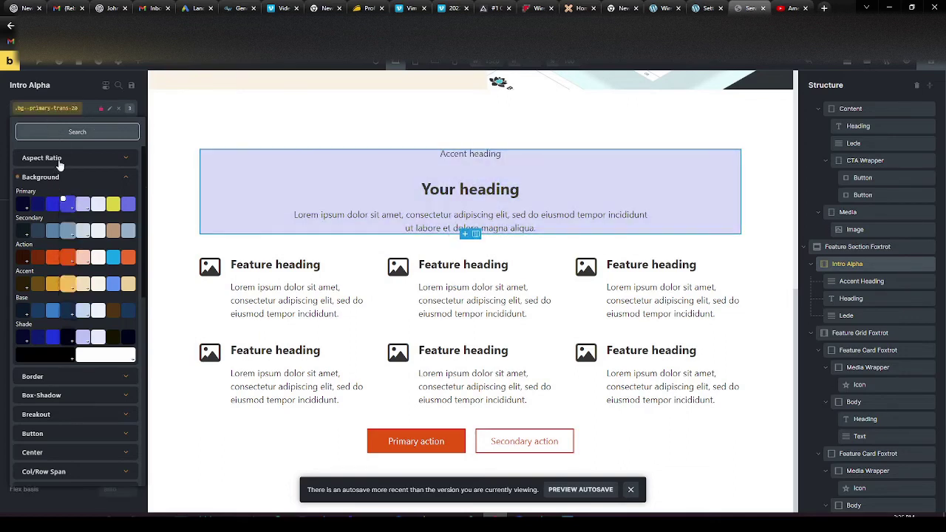
click(50, 180)
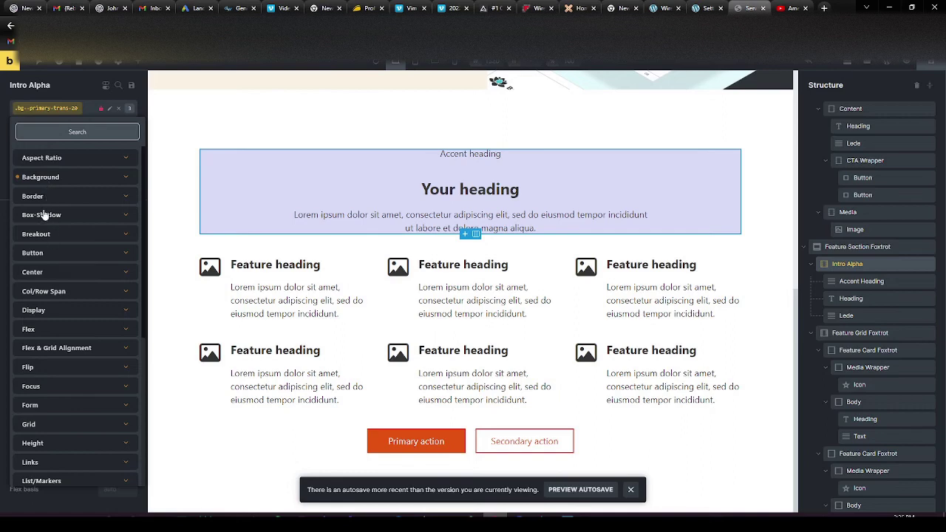
Add the box-shadow--l class to the Intro Alpha container and deselect it to view the shadow.
click(45, 216)
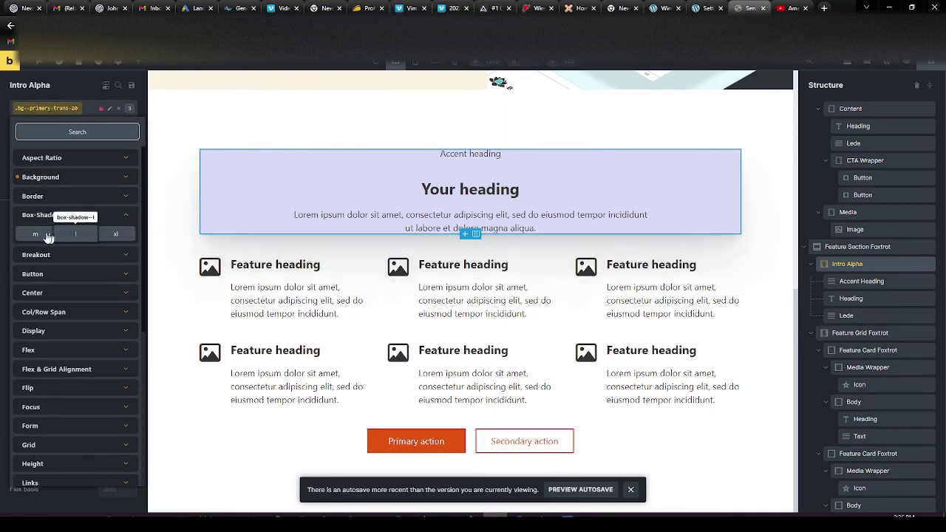
click(87, 235)
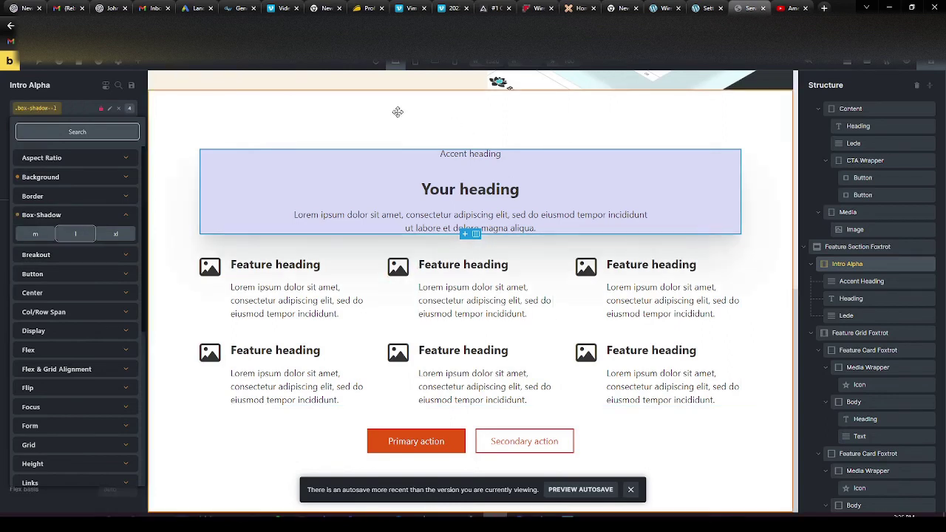
click(397, 110)
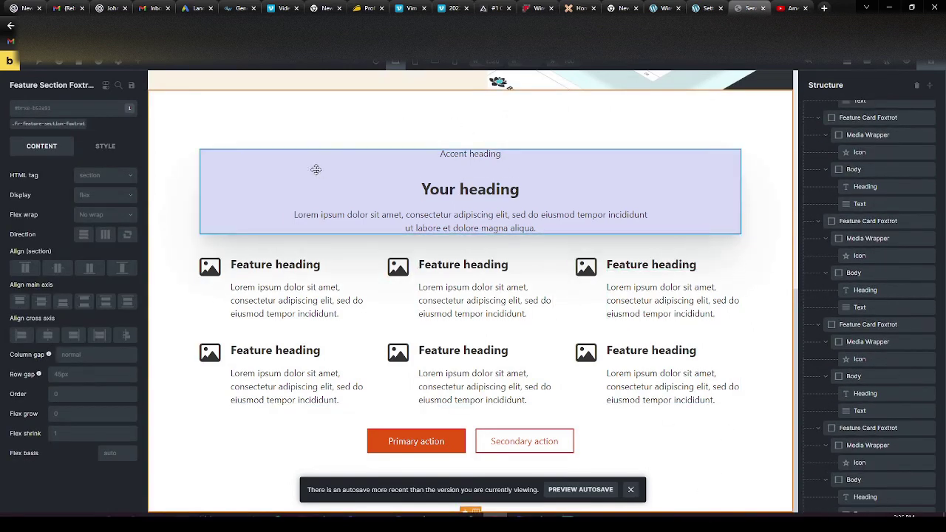
Round the corners of the Intro Alpha container with the rounded--l border class.
click(264, 170)
click(63, 112)
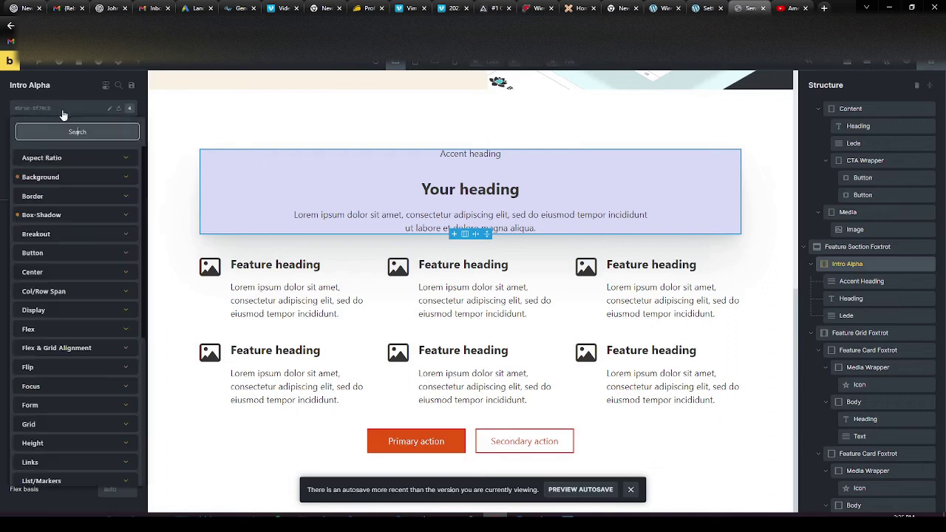
click(44, 197)
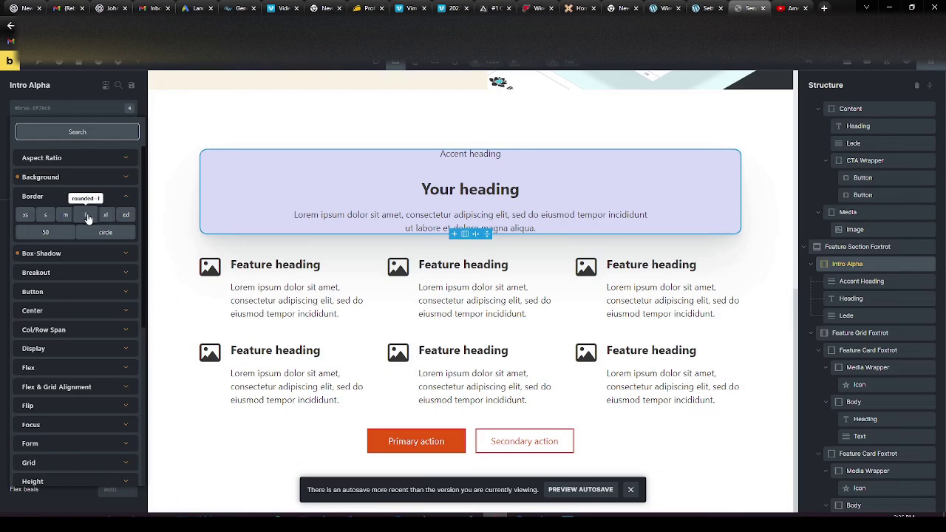
click(87, 218)
click(275, 112)
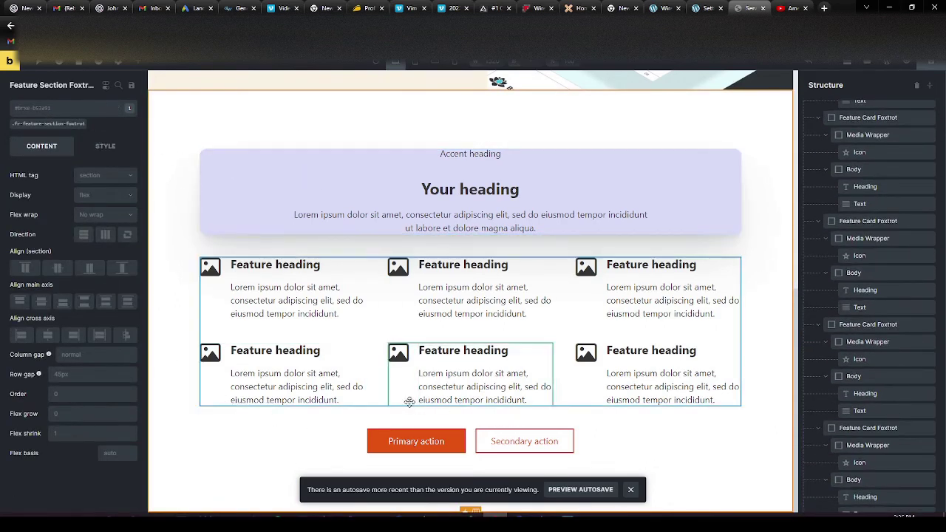
Select the Intro Alpha container, search its utility classes for "gap", preview the grid--2 class and clear the search.
right_click(249, 183)
click(214, 162)
click(61, 114)
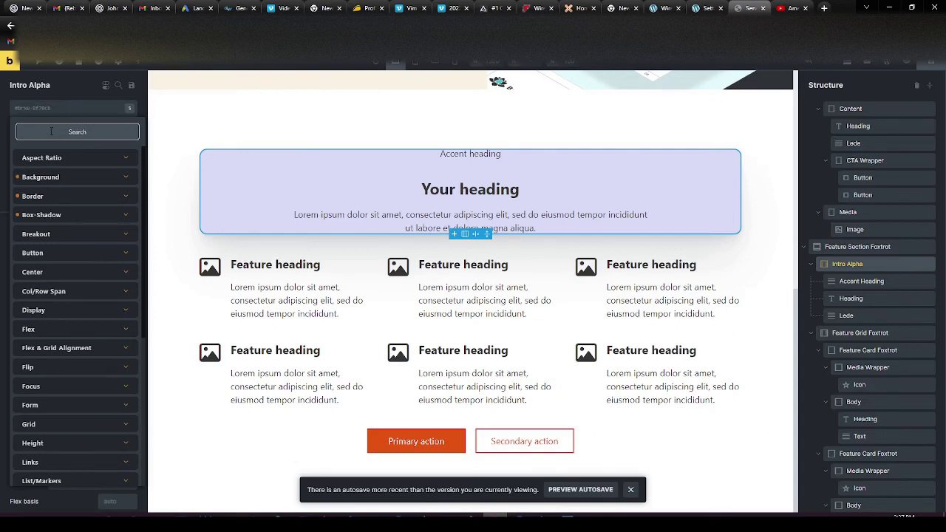
text(gap)
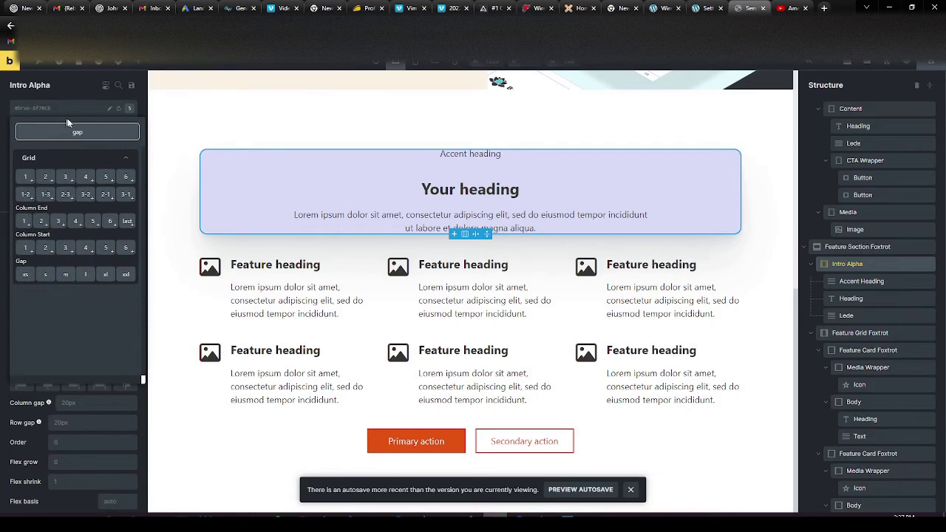
click(44, 177)
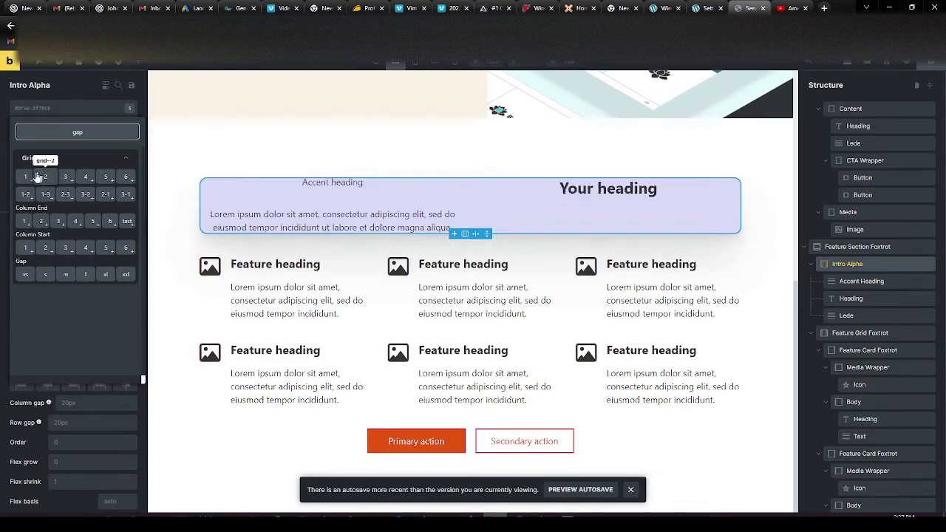
key(BackSpace)
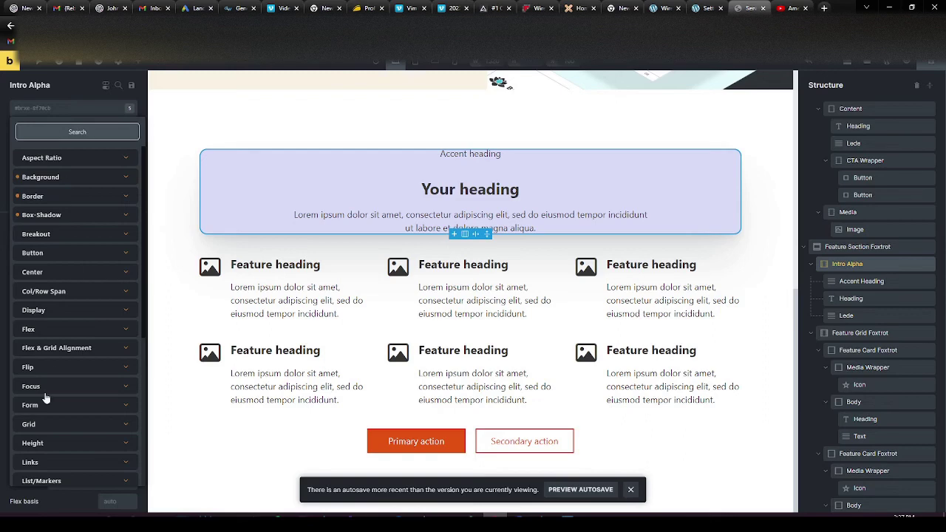
Preview the Primary overlay classes on the Intro Alpha container without applying one.
scroll(45, 371, down, 5)
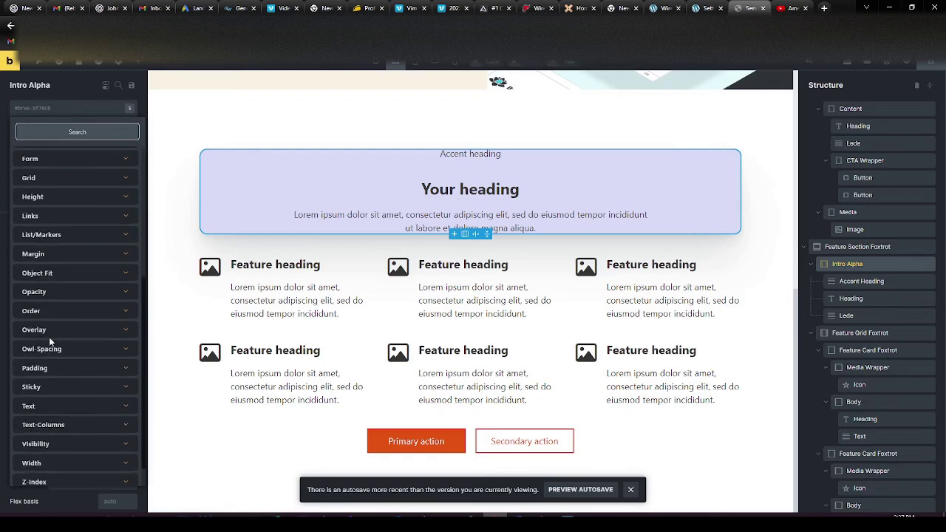
right_click(49, 333)
key(Escape)
click(33, 329)
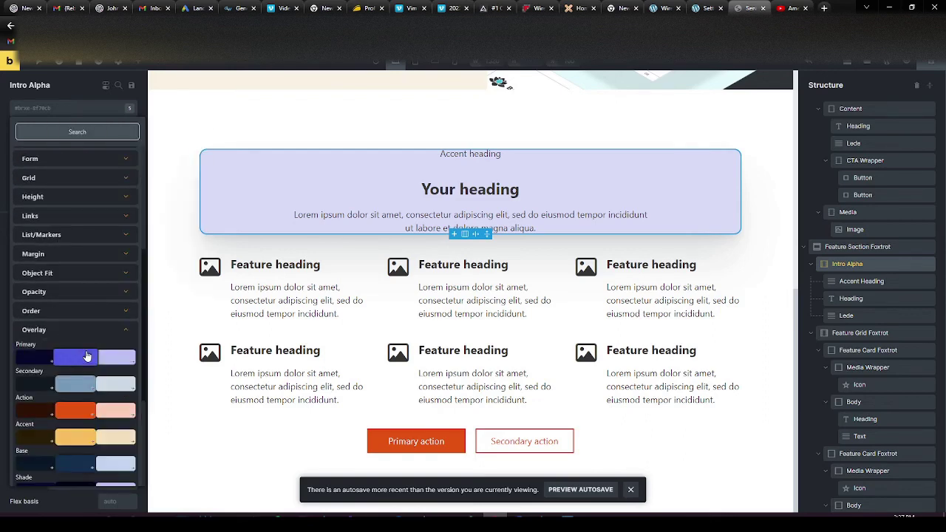
click(86, 361)
click(118, 358)
click(68, 330)
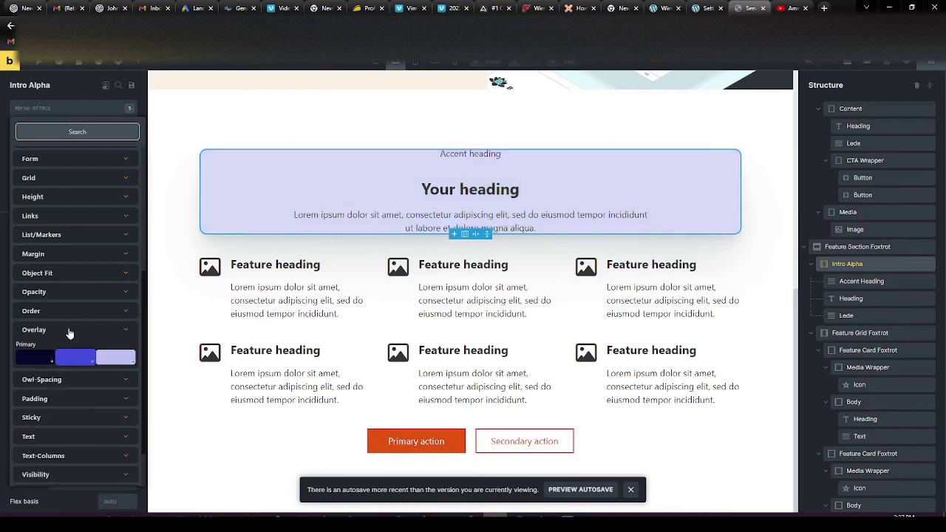
Preview several opacity classes, including opacity--30 and opacity--60, on the Intro Alpha container.
click(54, 295)
click(51, 311)
click(75, 311)
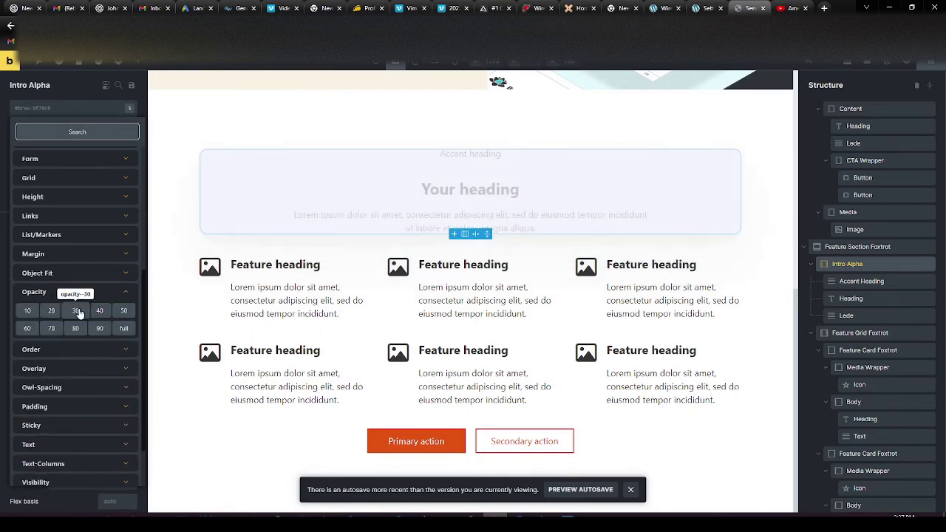
click(102, 311)
click(123, 328)
click(27, 328)
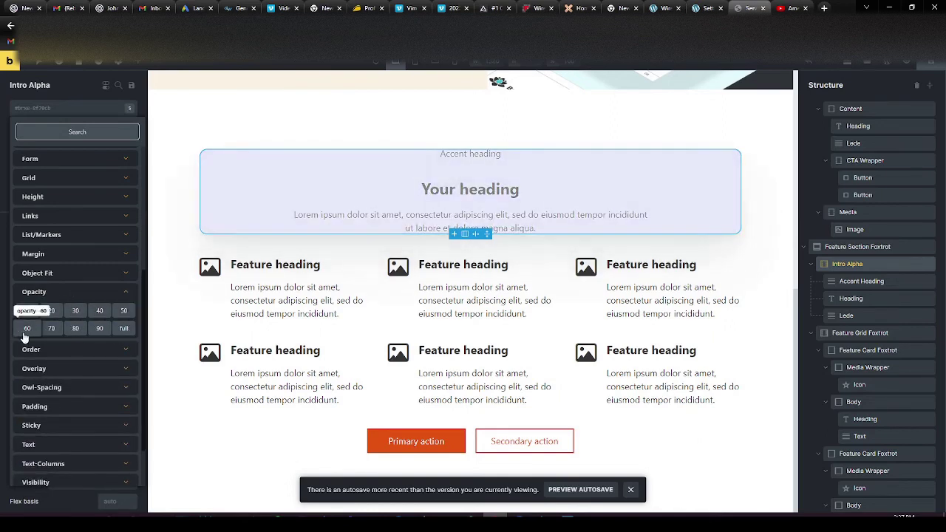
click(26, 328)
click(42, 292)
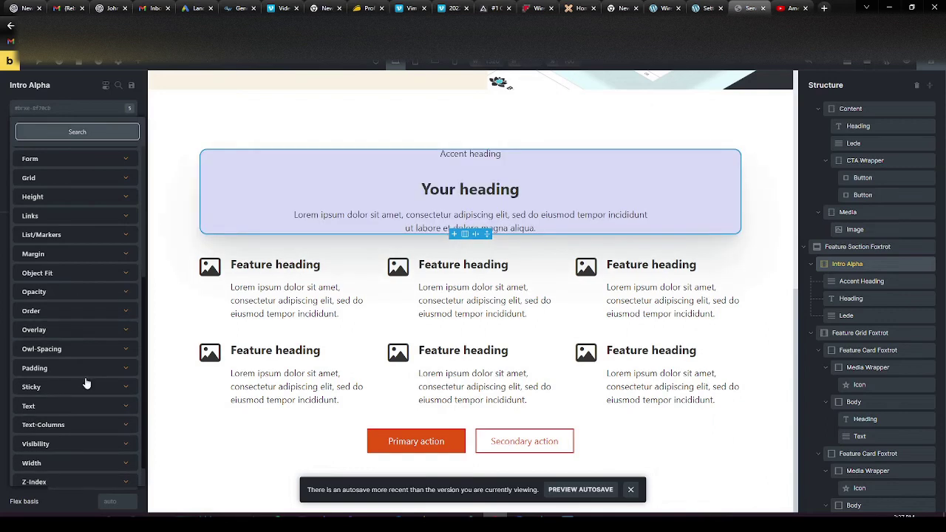
Examine the Center, Breakout and Button utility categories for the Intro Alpha container, close the class list and save the page.
scroll(57, 390, down, 2)
scroll(51, 272, up, 5)
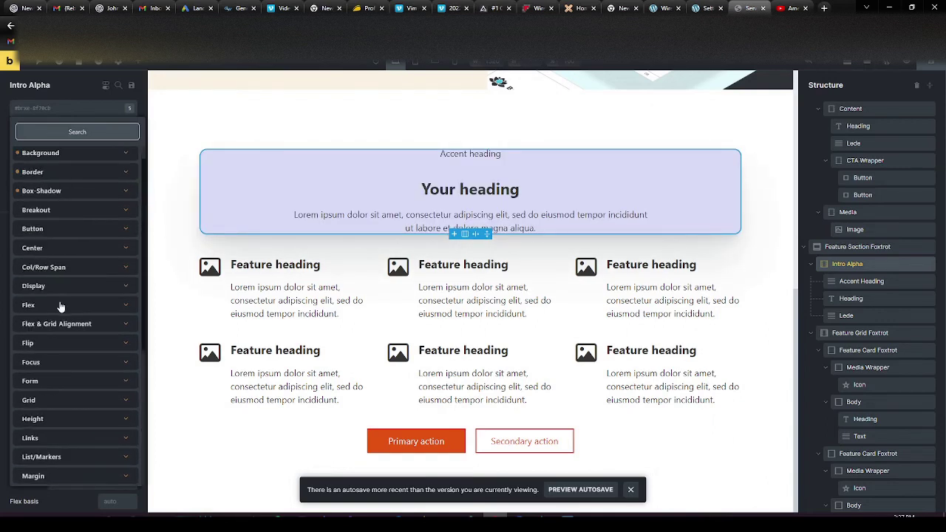
click(51, 274)
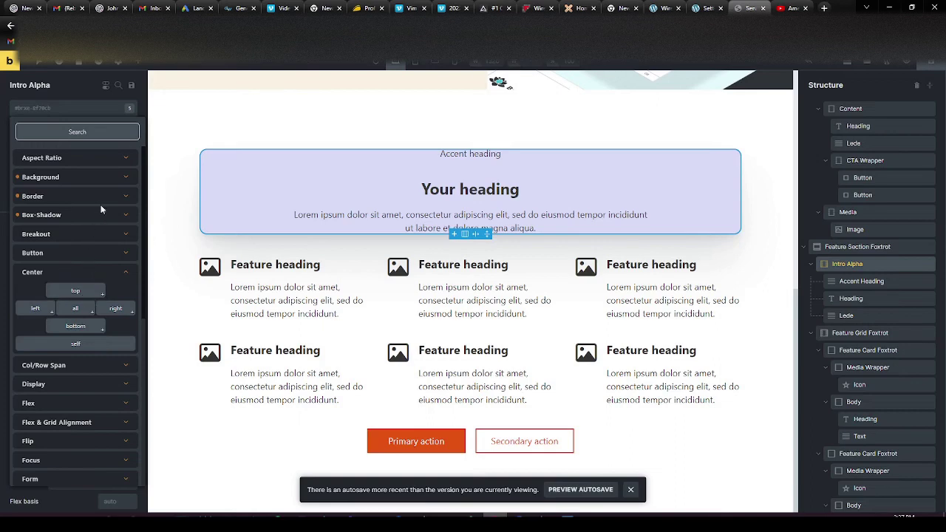
click(34, 234)
click(42, 280)
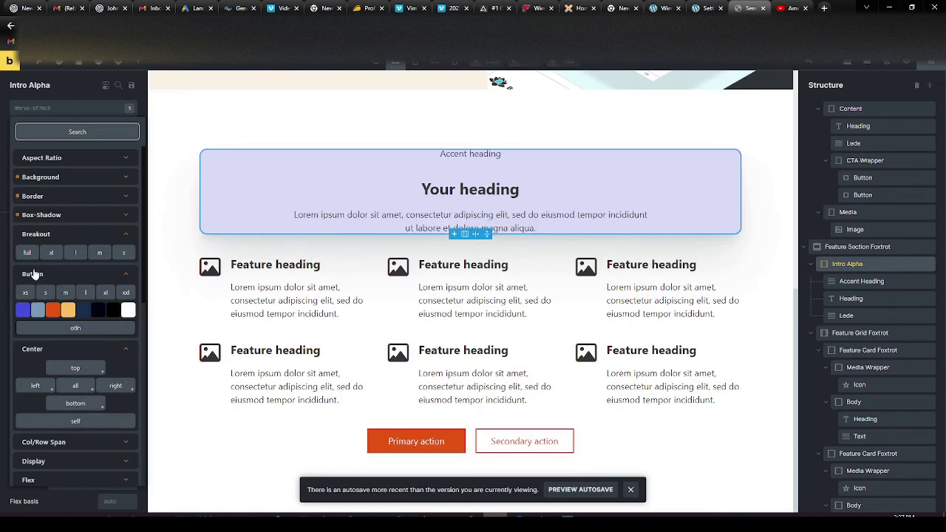
click(33, 273)
double_click(49, 214)
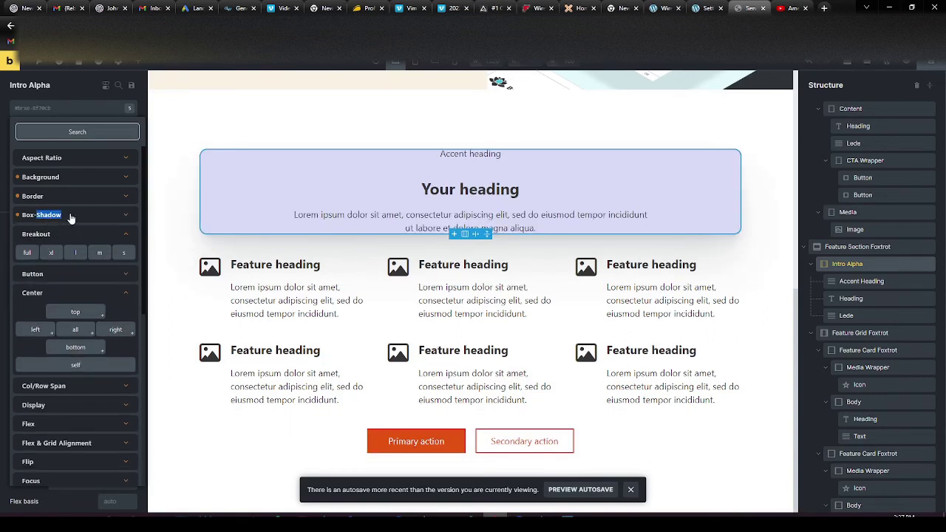
click(70, 234)
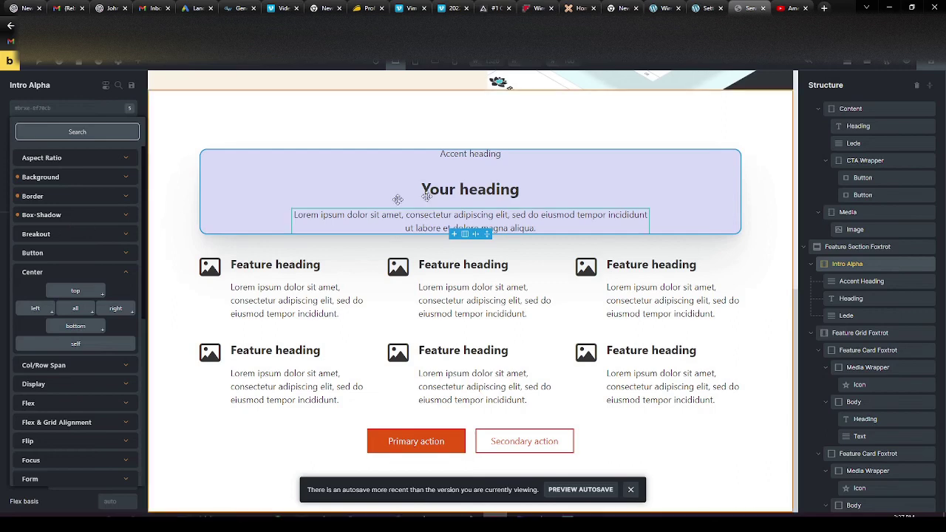
click(461, 181)
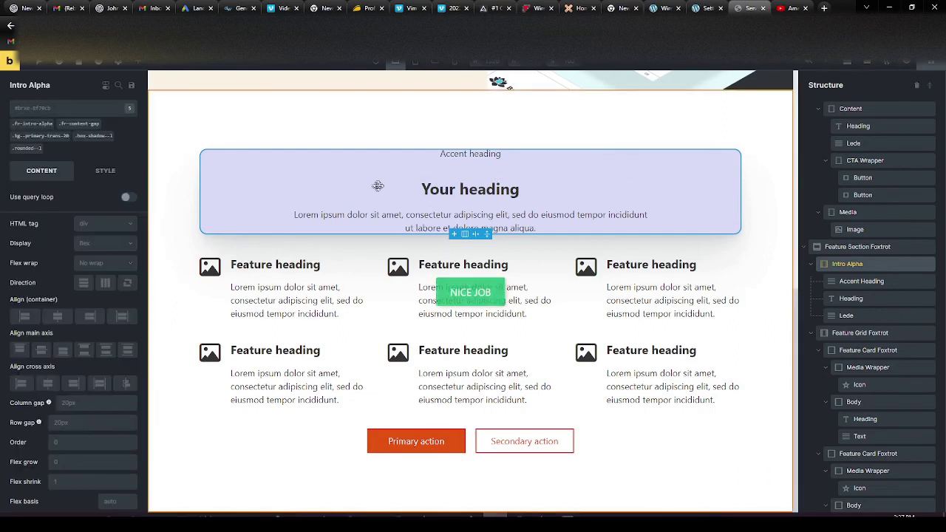
Open the template library and look through the remote Frames templates.
click(868, 63)
click(295, 106)
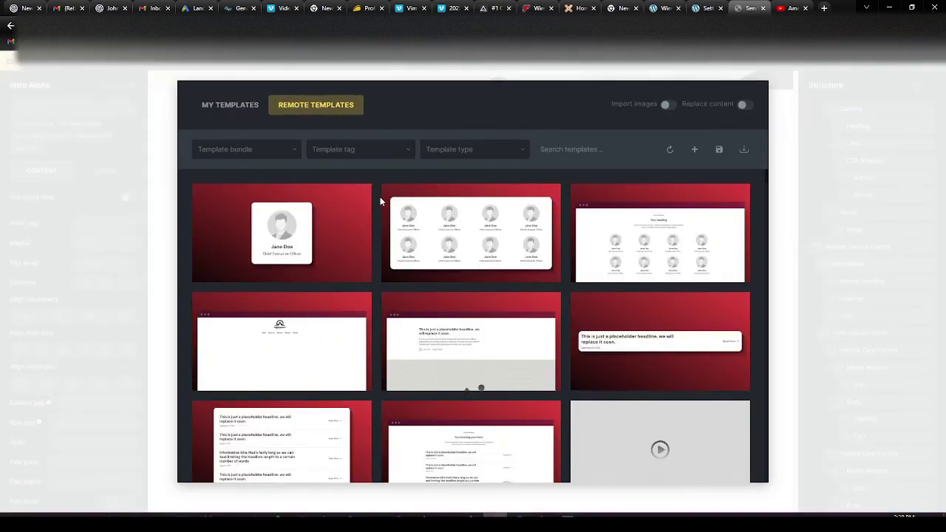
scroll(374, 209, down, 2)
scroll(376, 214, down, 15)
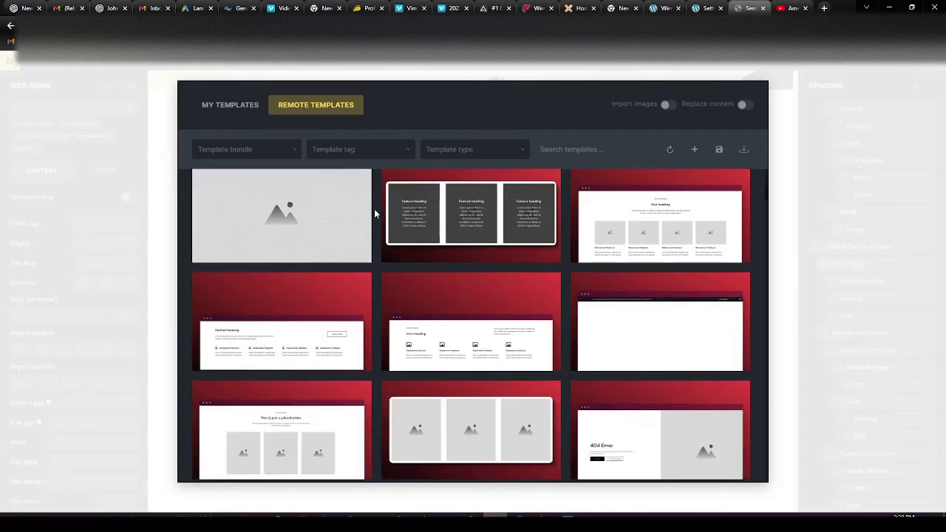
scroll(378, 214, down, 5)
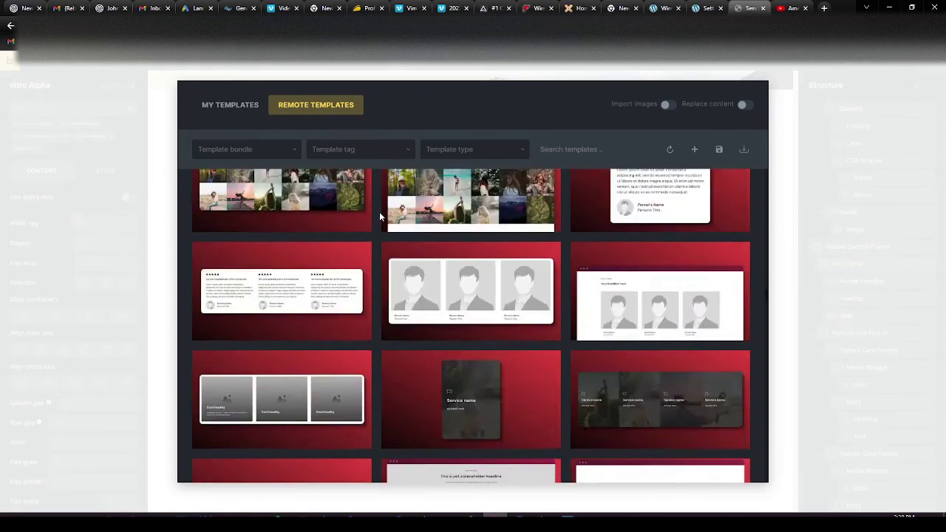
Filter the remote templates by the Content, FAQs and Hero Sections bundles in turn, look through them and close the library.
click(260, 150)
click(232, 274)
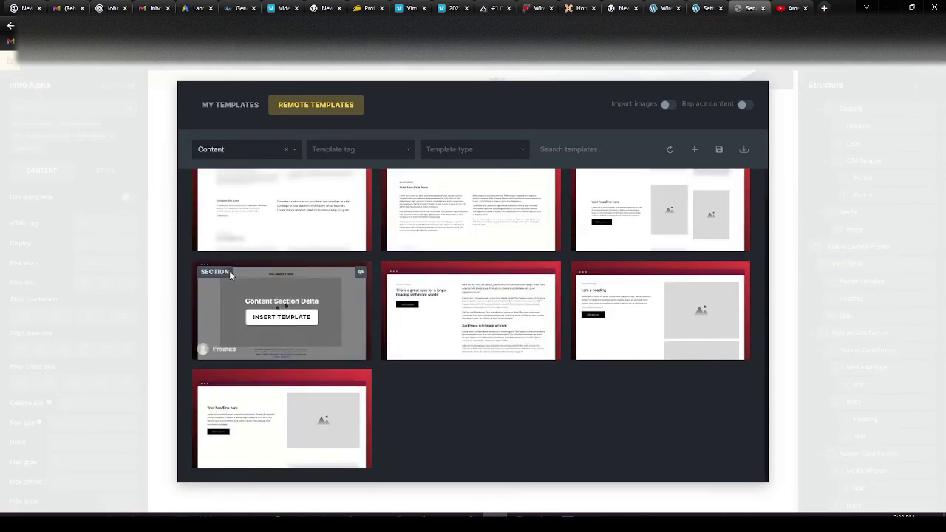
click(243, 149)
click(232, 222)
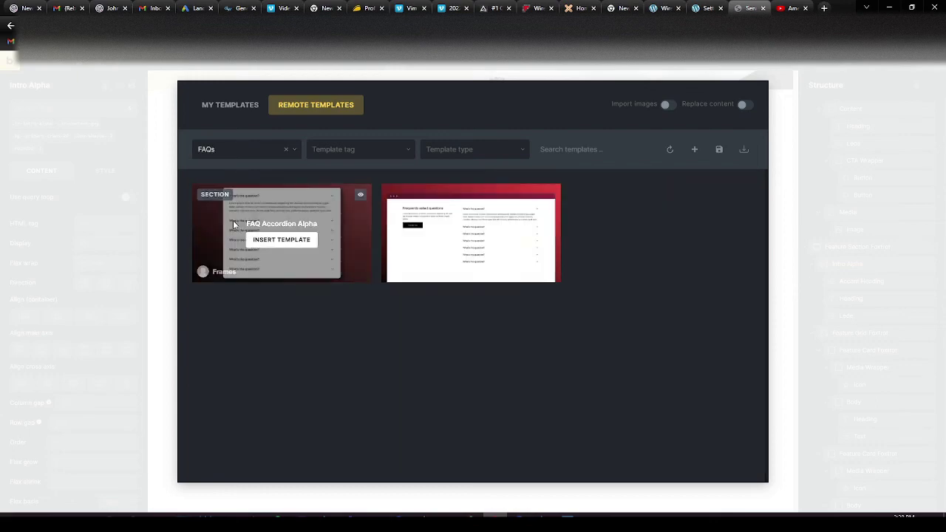
click(260, 151)
click(240, 298)
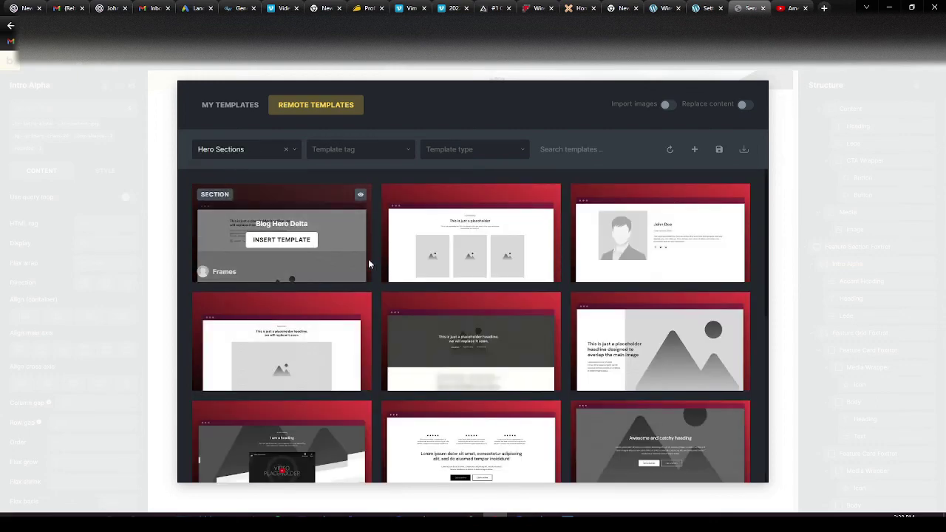
scroll(371, 261, down, 3)
scroll(373, 264, down, 3)
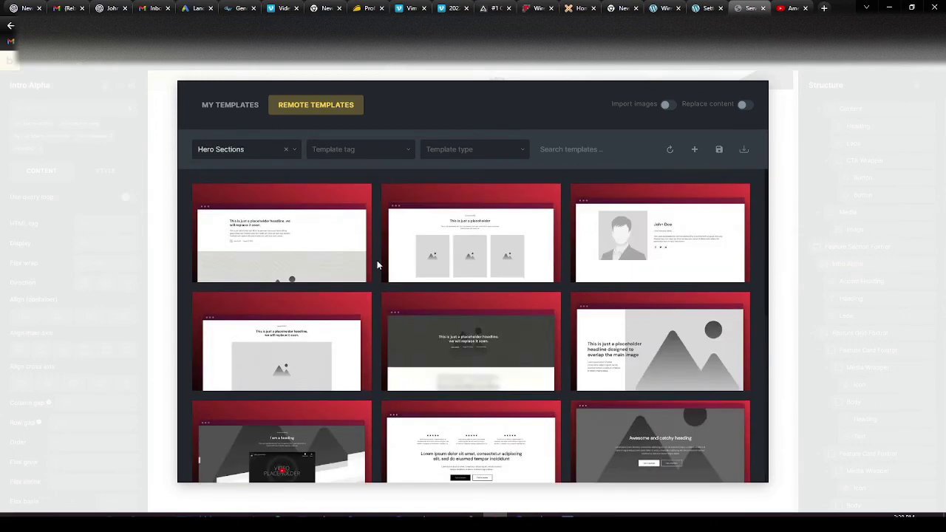
click(675, 74)
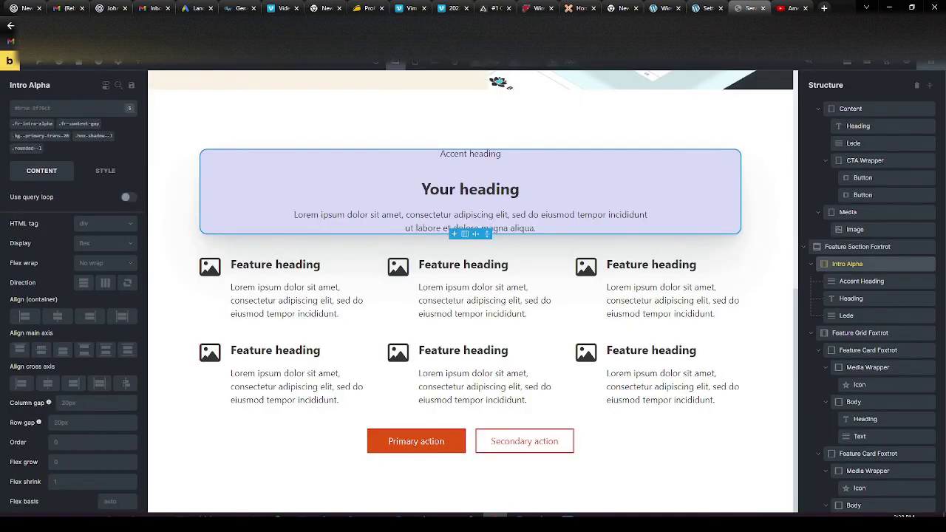
Switch to the Plaster website and view the feature about previewing classes on hover.
click(578, 8)
scroll(342, 158, up, 10)
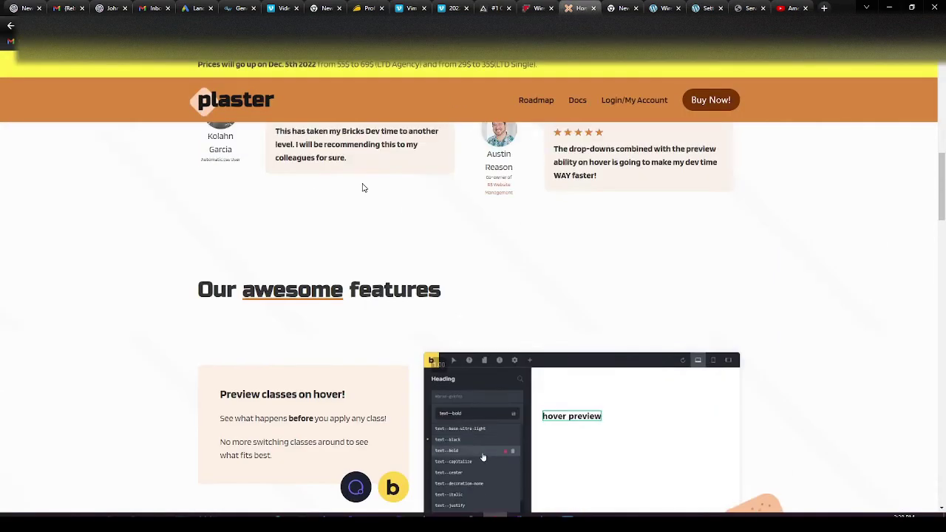
scroll(362, 188, down, 1)
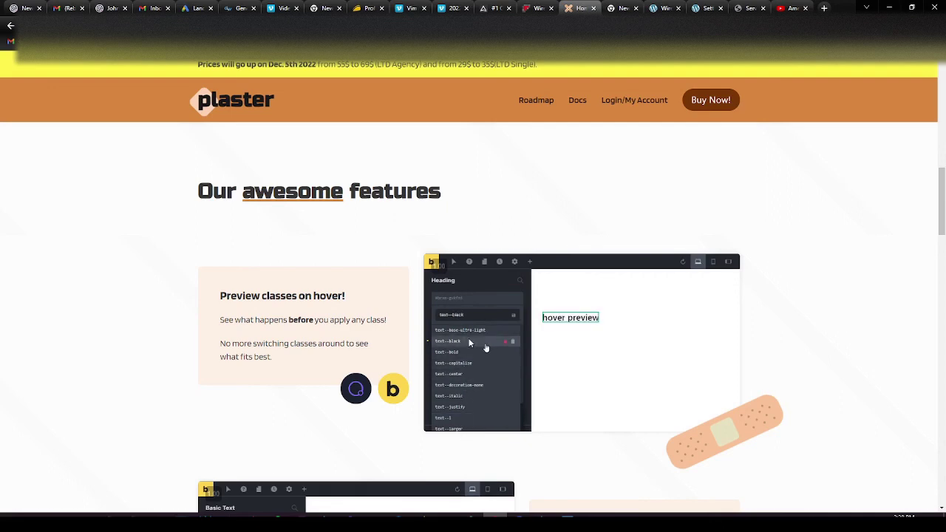
Review the Automatic.css homepage and the Frames website's introduction and feature overview, and return to the Plaster site.
click(493, 7)
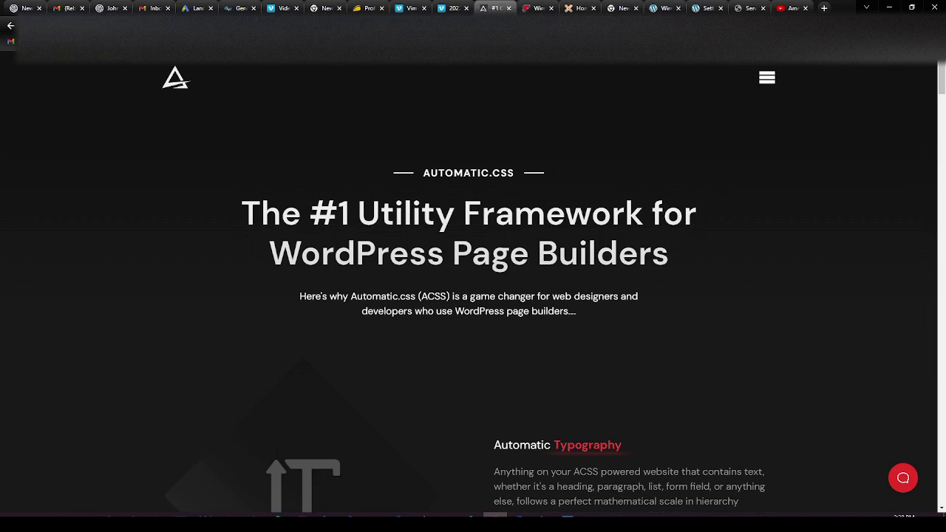
click(537, 7)
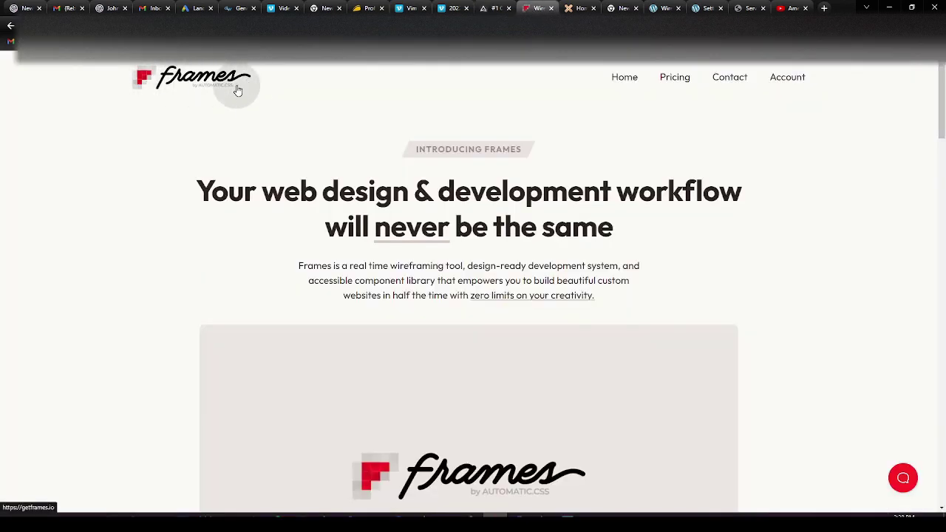
scroll(312, 182, down, 3)
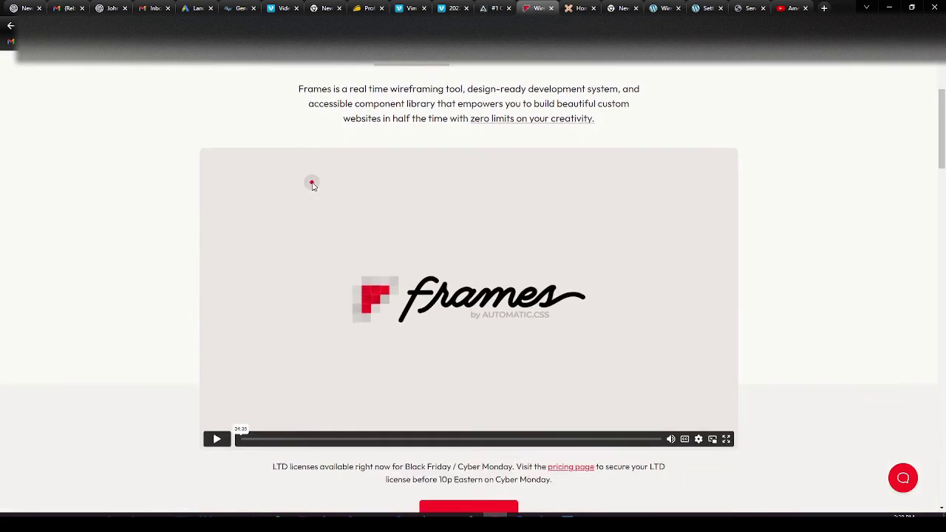
scroll(350, 273, down, 2)
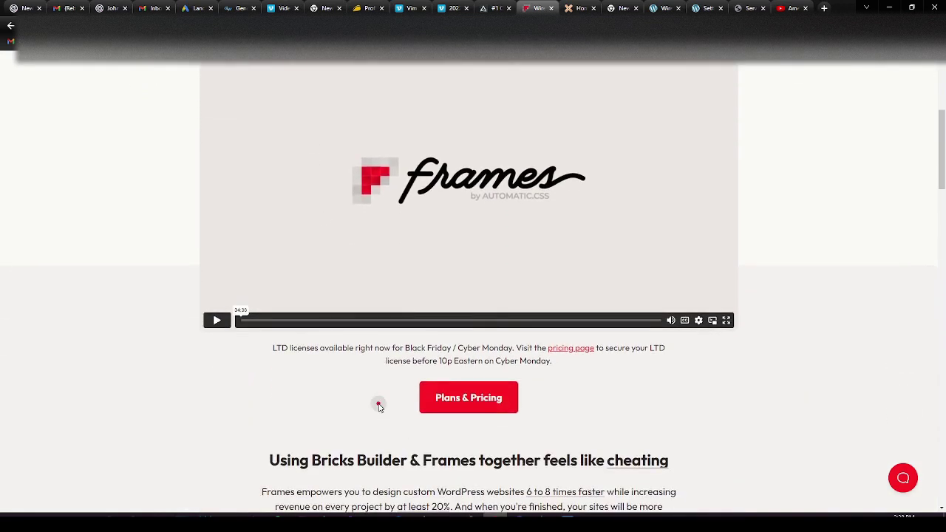
scroll(378, 392, down, 3)
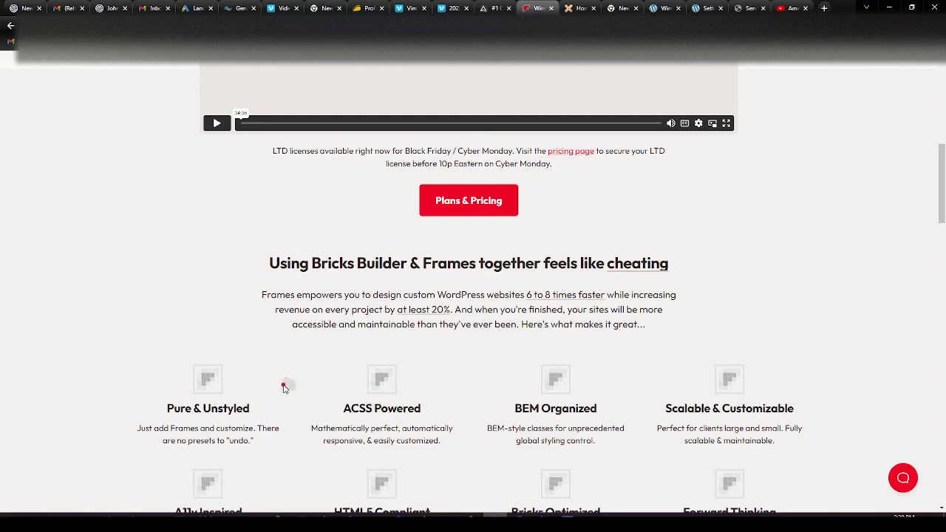
scroll(289, 382, up, 3)
scroll(289, 382, up, 5)
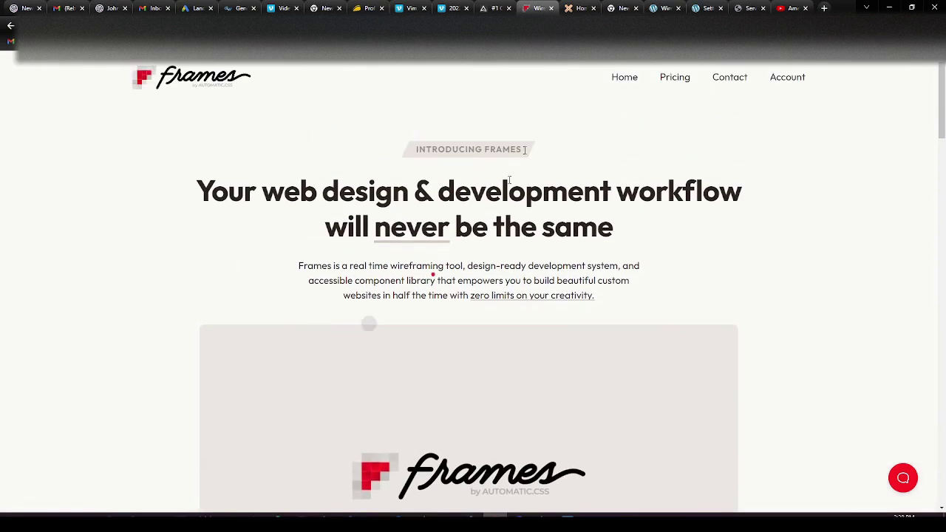
click(580, 8)
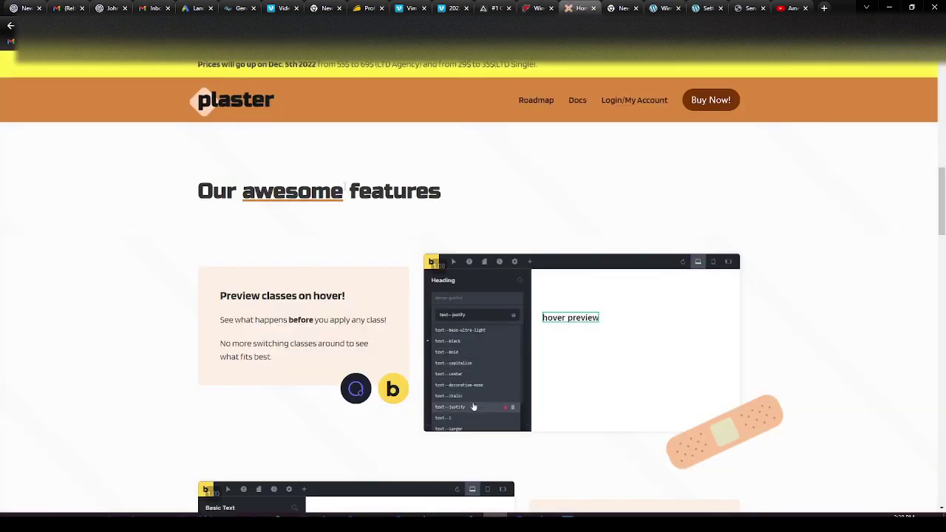